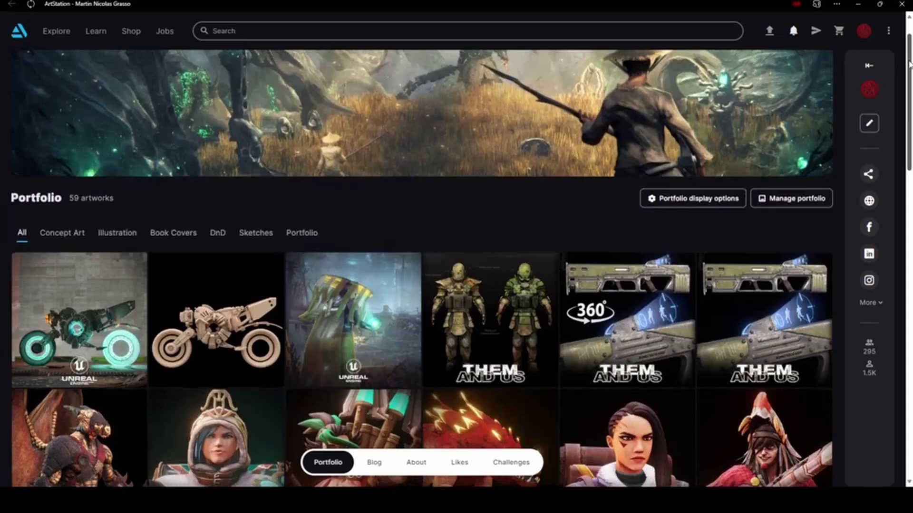
Browse the ArtStation portfolio, and in Blender examine the castle's outer wall, towers and gates from several angles
left_click_drag(909, 63, 909, 221)
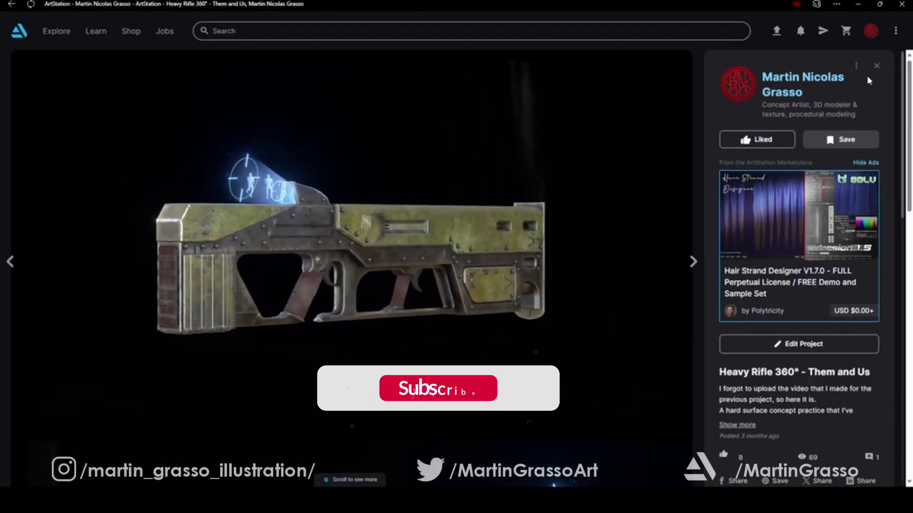
middle_click_drag(436, 162, 337, 178)
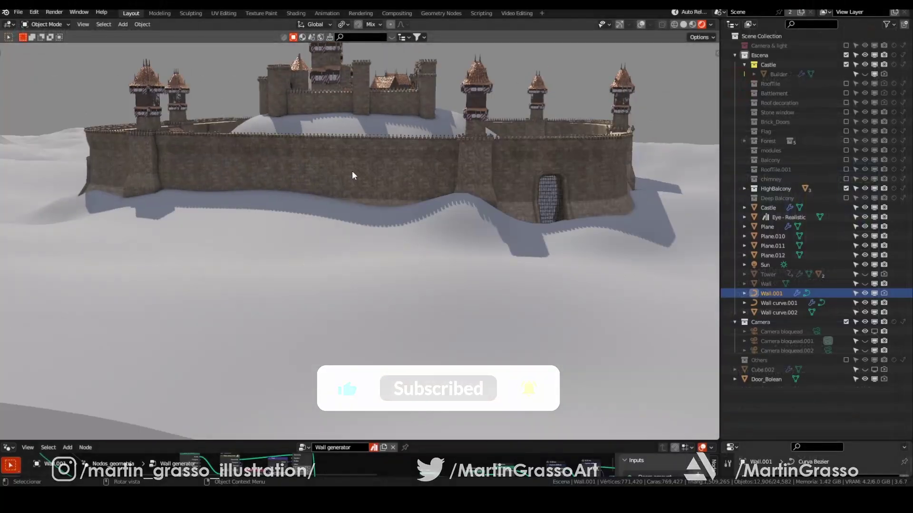
scroll(377, 162, "up", 3)
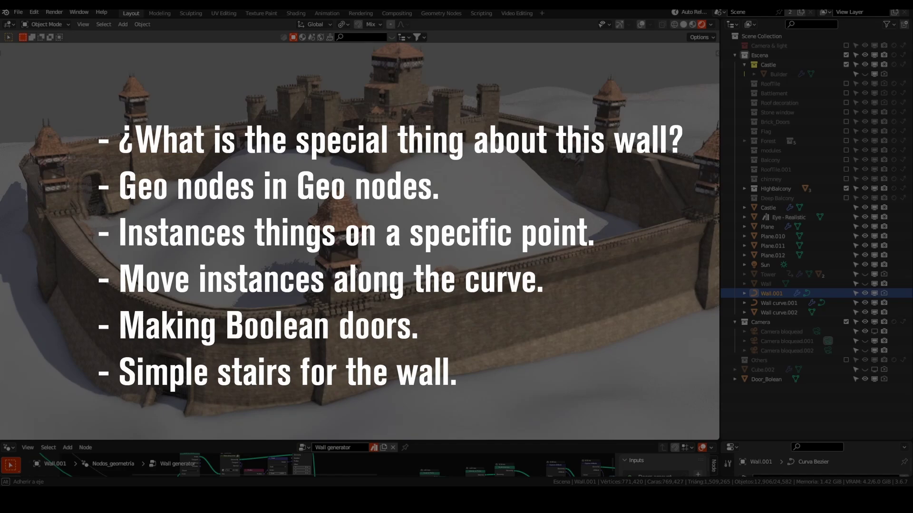
middle_click_drag(332, 269, 300, 274)
middle_click_drag(526, 304, 479, 317, "shift")
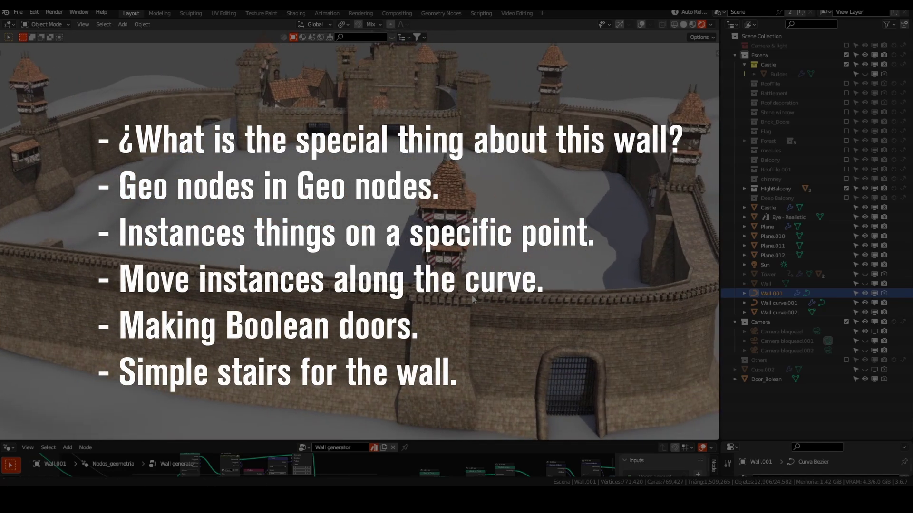
scroll(479, 316, "up", 5)
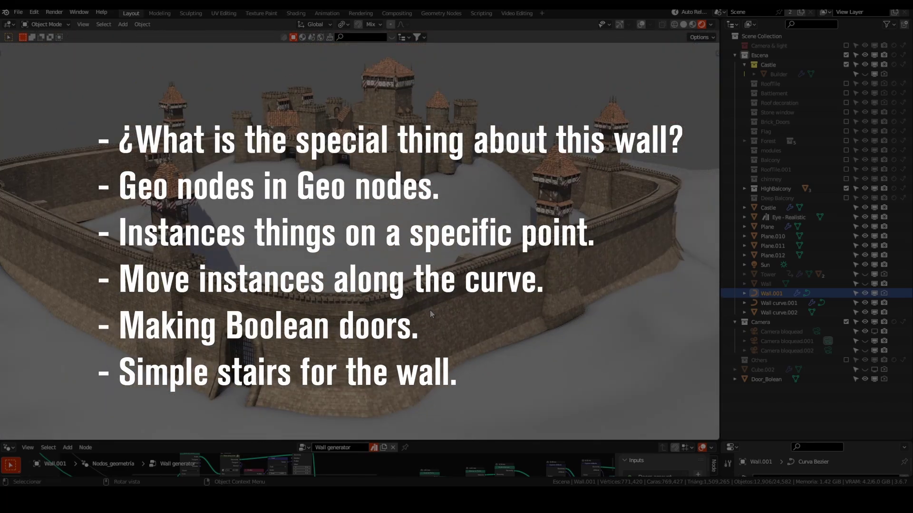
middle_click_drag(430, 310, 502, 328)
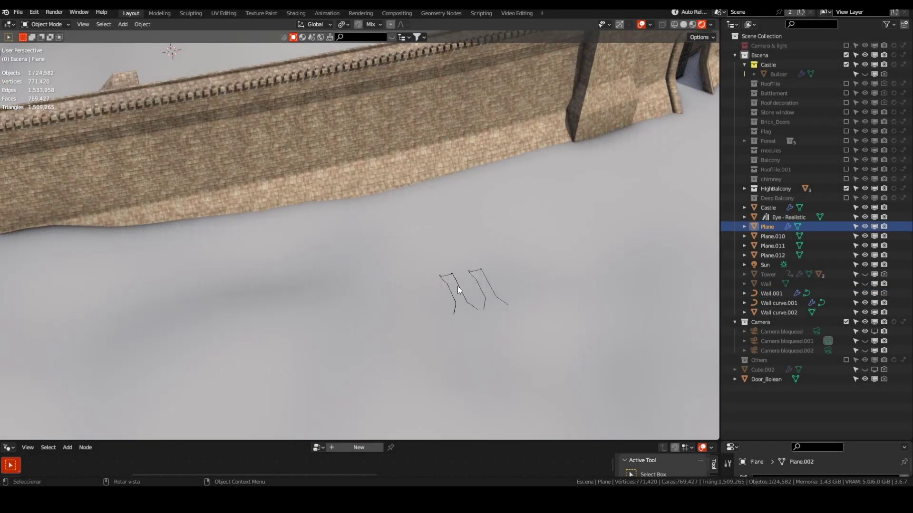
Move a lower control point of the wall profile curve Wall curve.001 along the X axis in Edit Mode
left_click(458, 290)
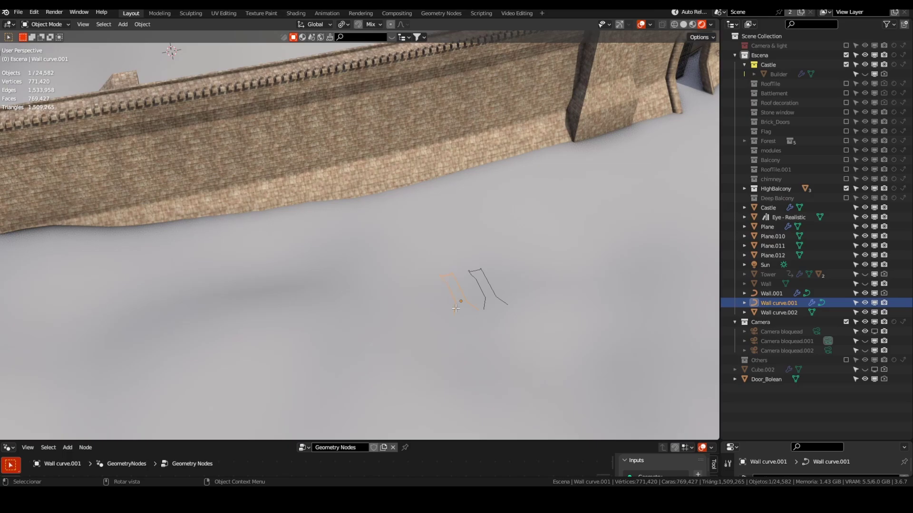
key("Tab")
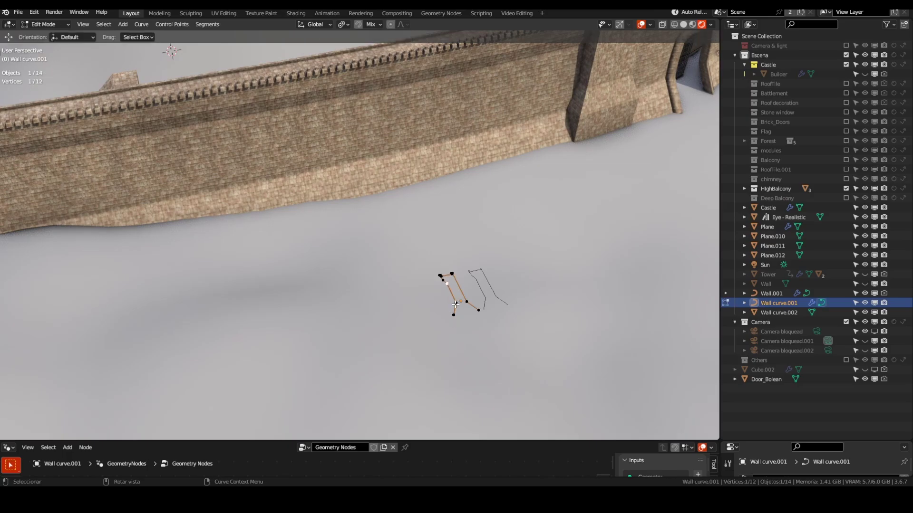
left_click_drag(455, 304, 450, 304)
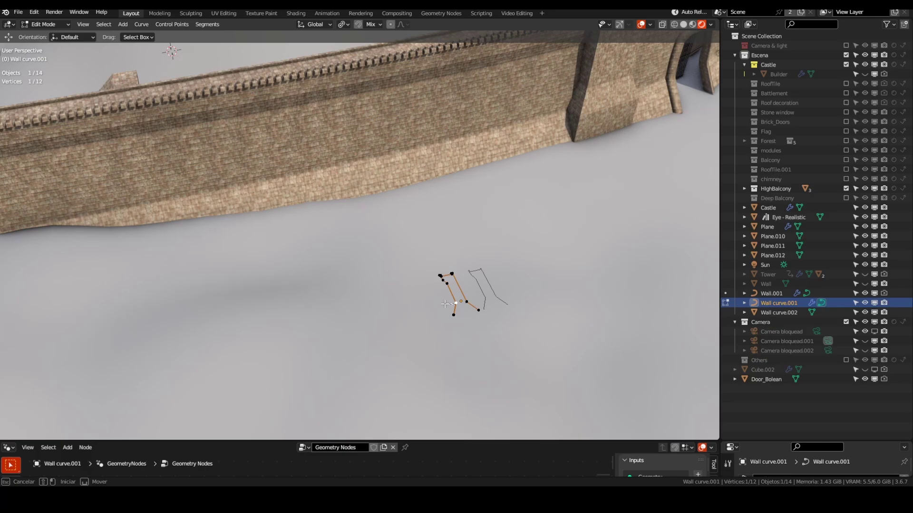
key("Escape")
key("g")
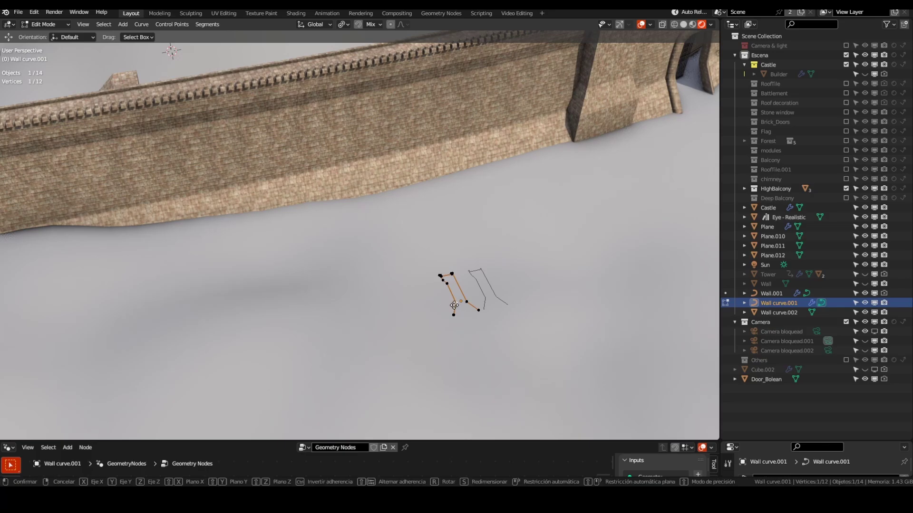
key("x")
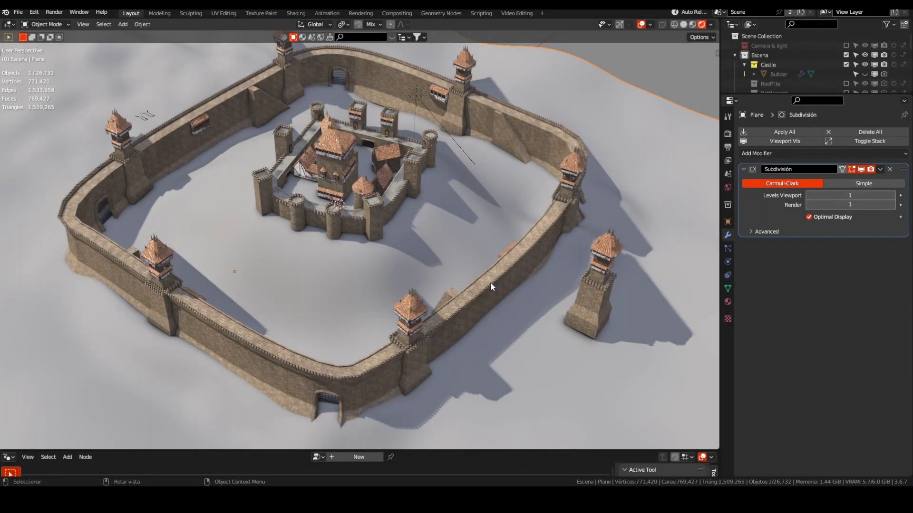
Raise the Towers Amount to 9 in the castle wall's Wall generator modifier
left_click(490, 281)
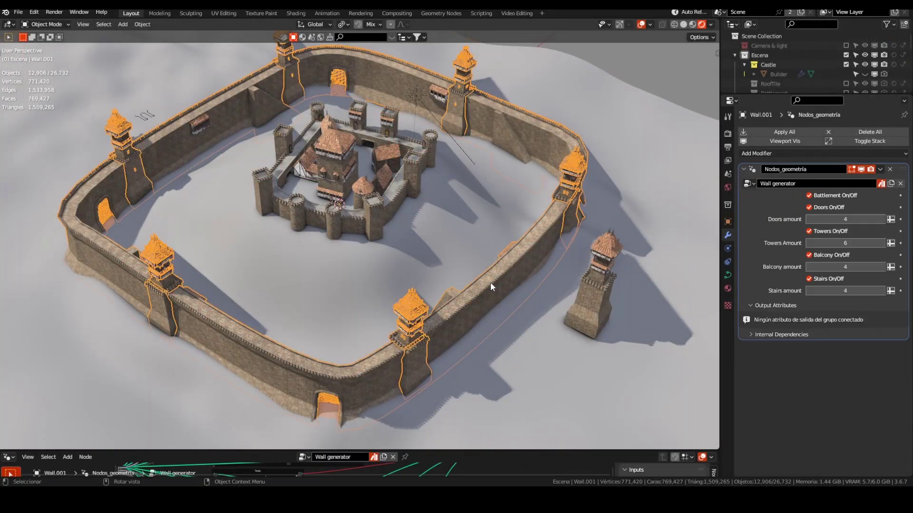
left_click(882, 244)
left_click(883, 243)
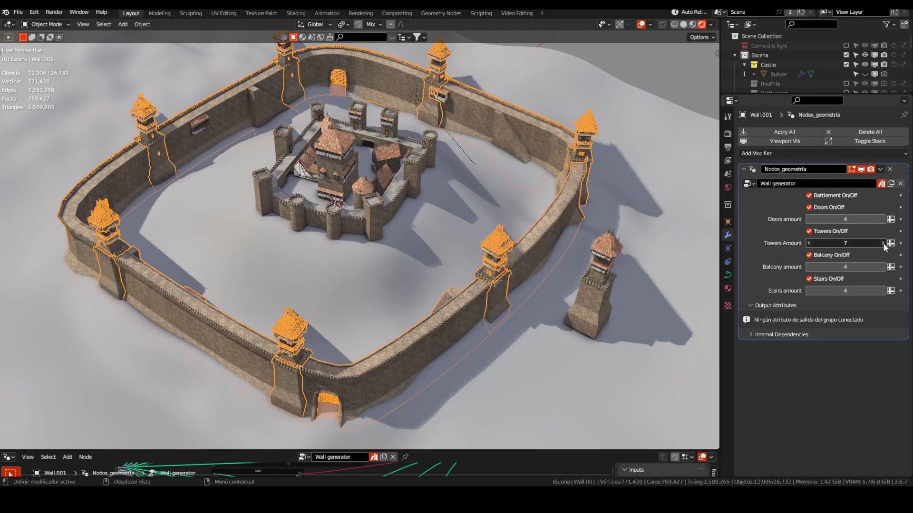
Lower the Subdiv-RoofTiles value in the Castle Generator modifier of the standalone tower outside the wall
left_click(599, 315)
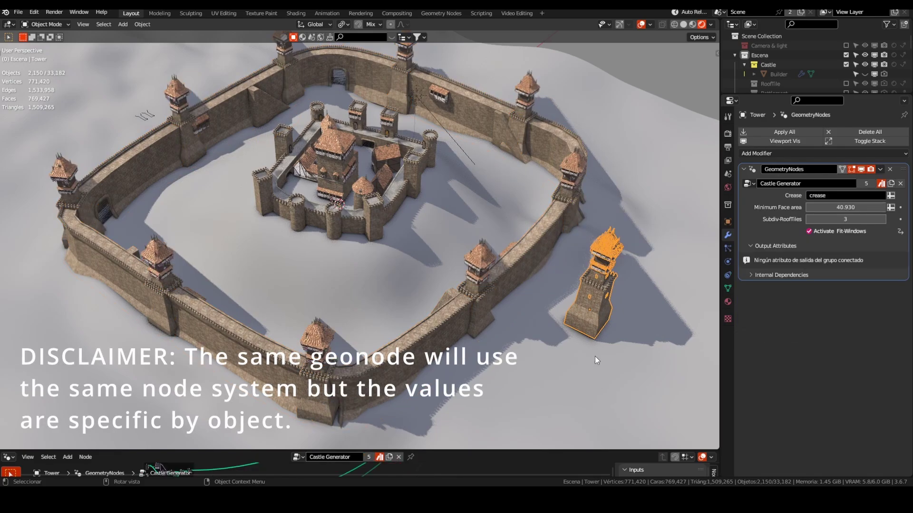
left_click(810, 219)
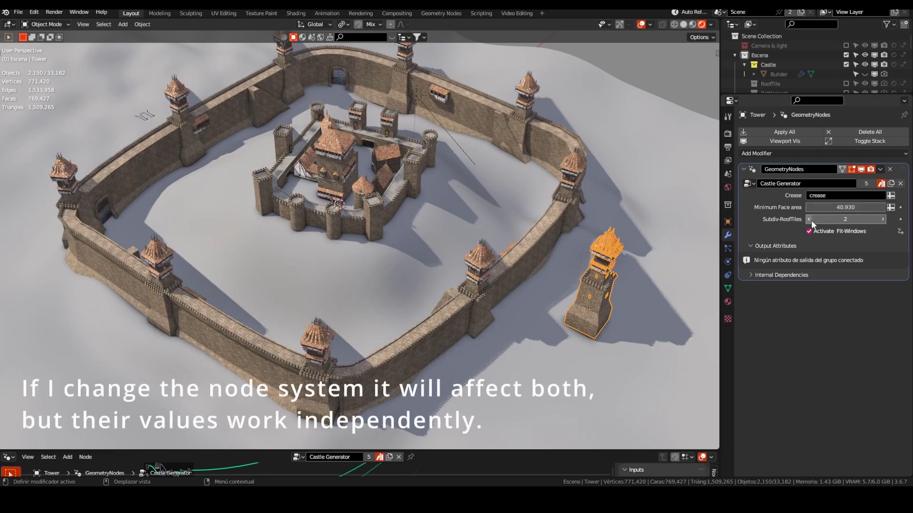
left_click(811, 220)
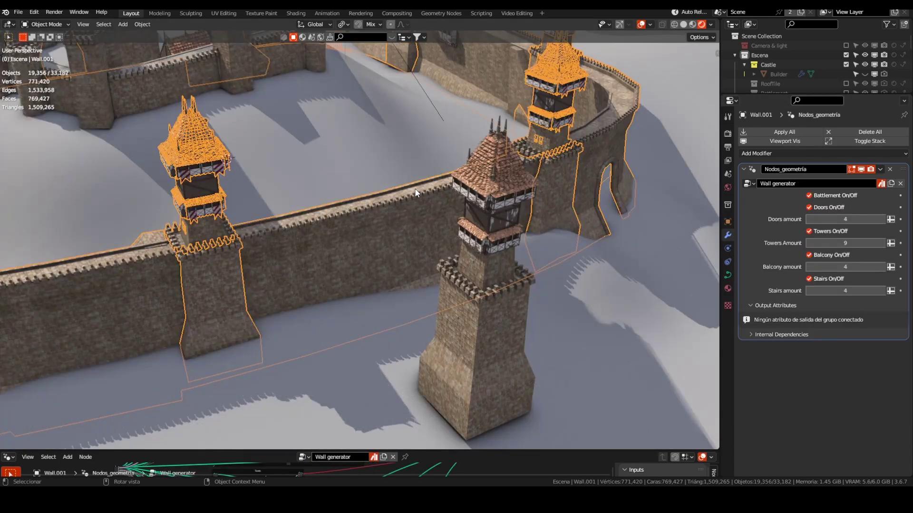
Switch the wall's Battlement On/Off option off and on again to compare the wall top with and without battlements
left_click(551, 249)
middle_click_drag(551, 249, 450, 356)
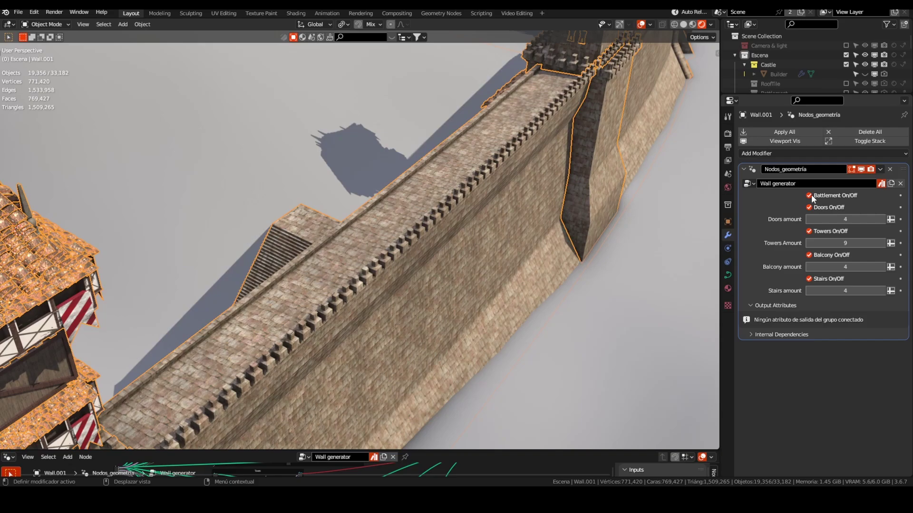
left_click(809, 196)
left_click(810, 195)
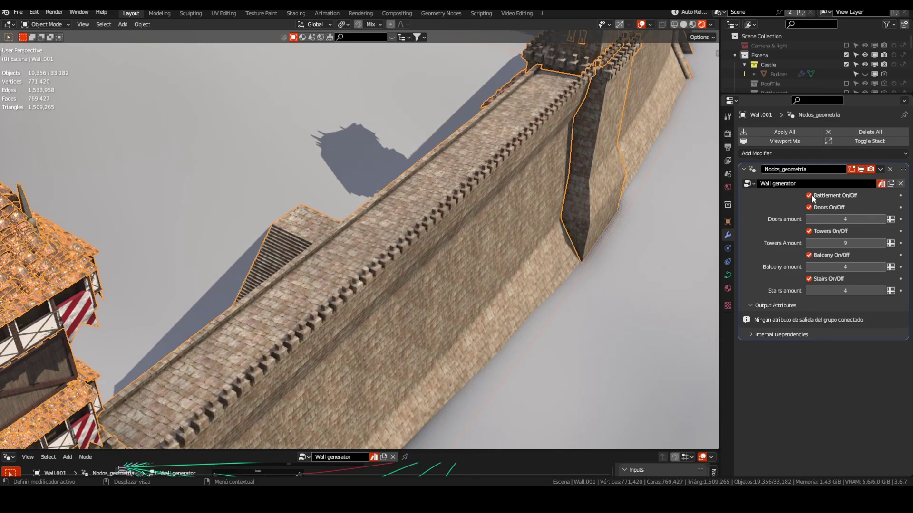
left_click(811, 195)
left_click(811, 195)
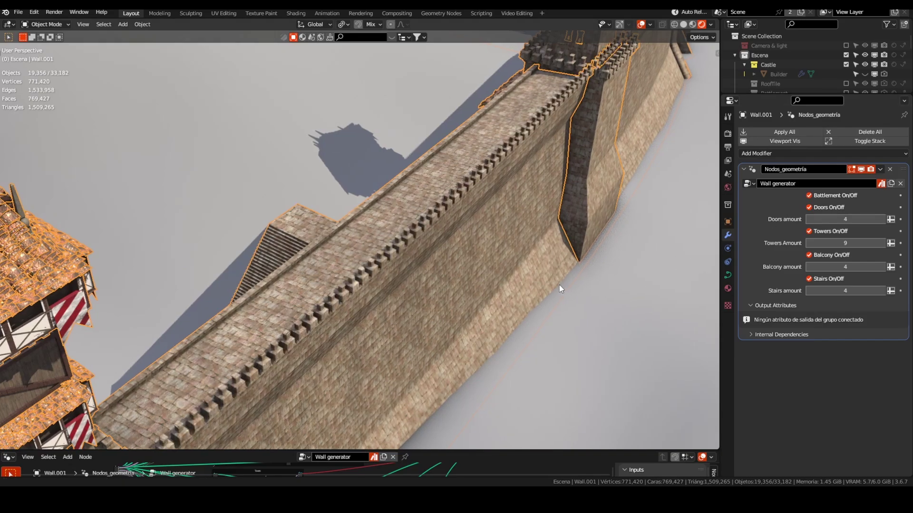
Duplicate the wall profile curve about 5.11 m along the global X axis and convert the copy to a mesh
middle_click_drag(559, 284, 155, 286, "shift")
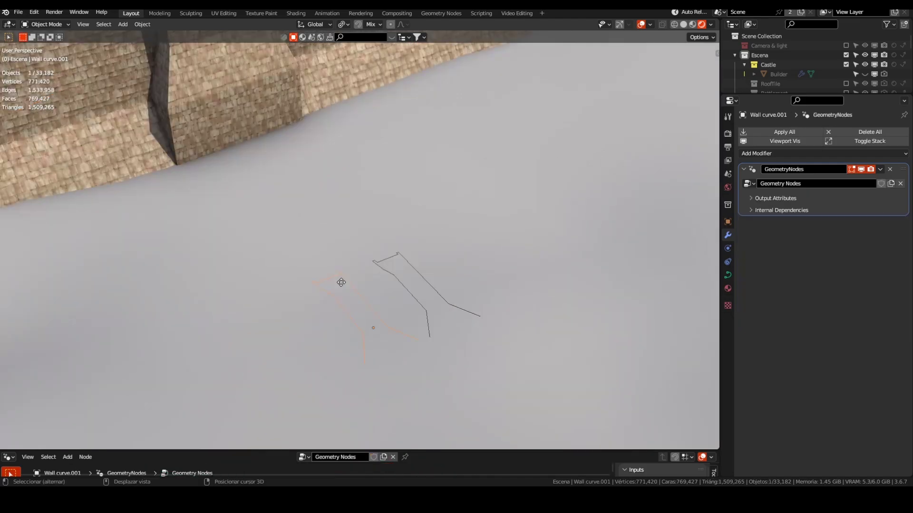
key("shift+d")
key("x")
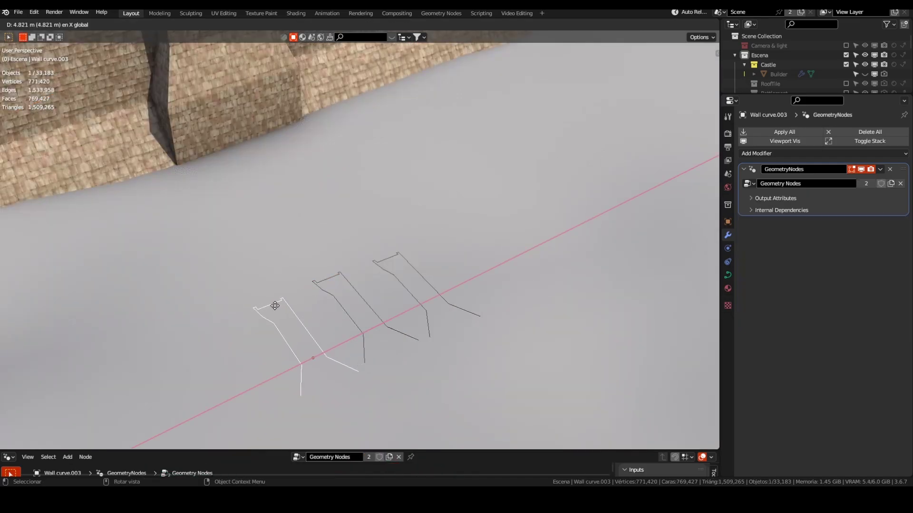
left_click(273, 307)
key("F3")
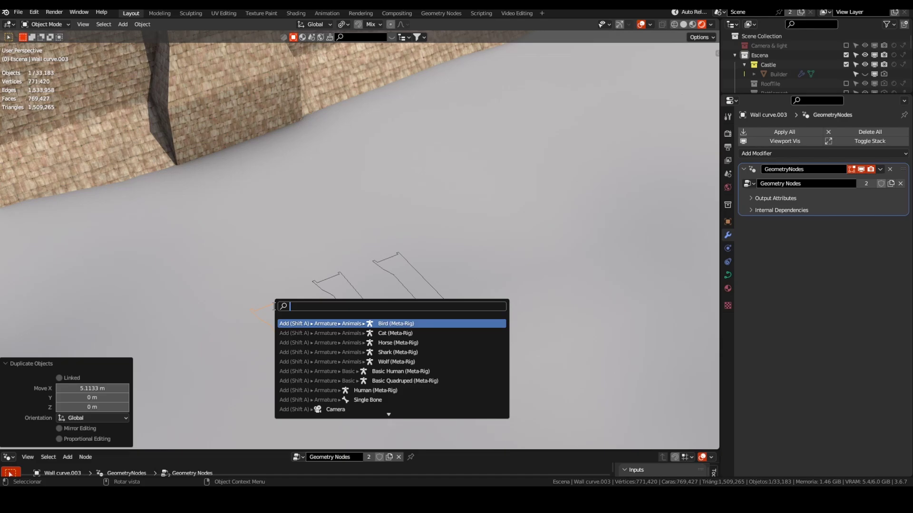
type("converto")
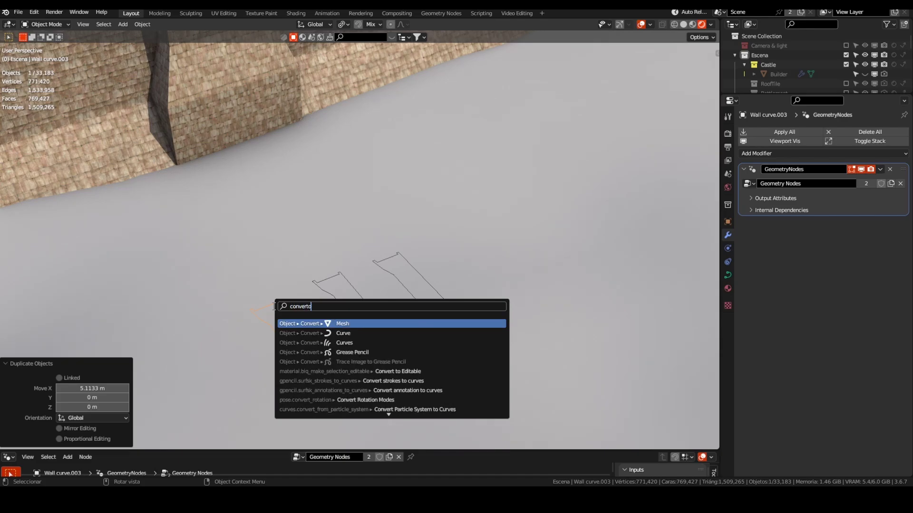
left_click(294, 325)
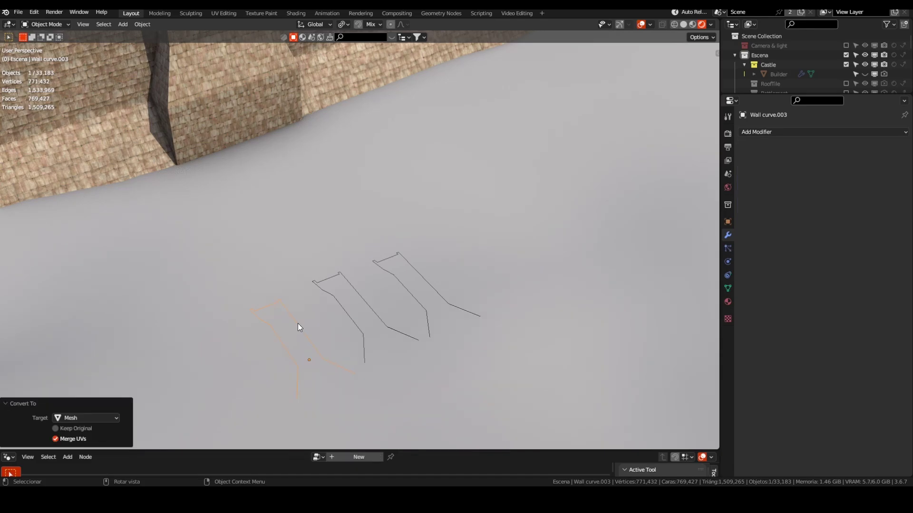
Select all vertices of the converted profile mesh in Edit Mode and open the viewport overlay settings for their indices
key("Tab")
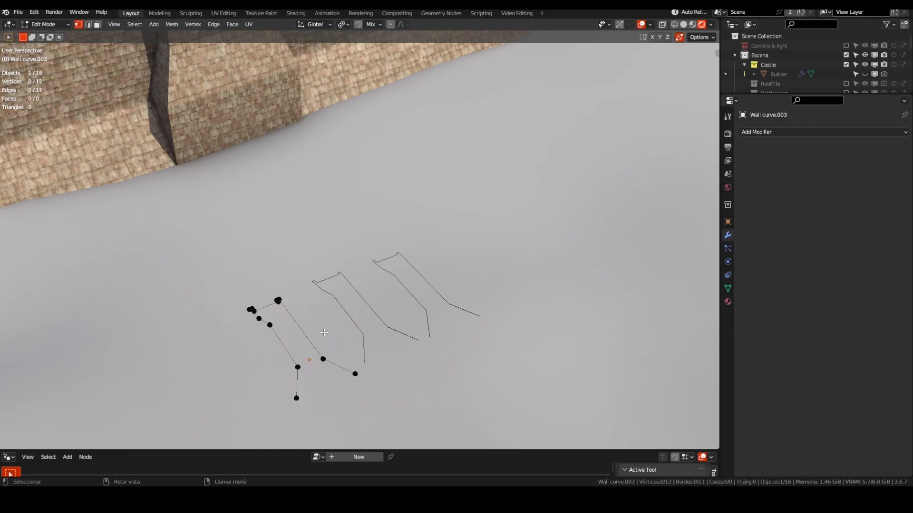
key("a")
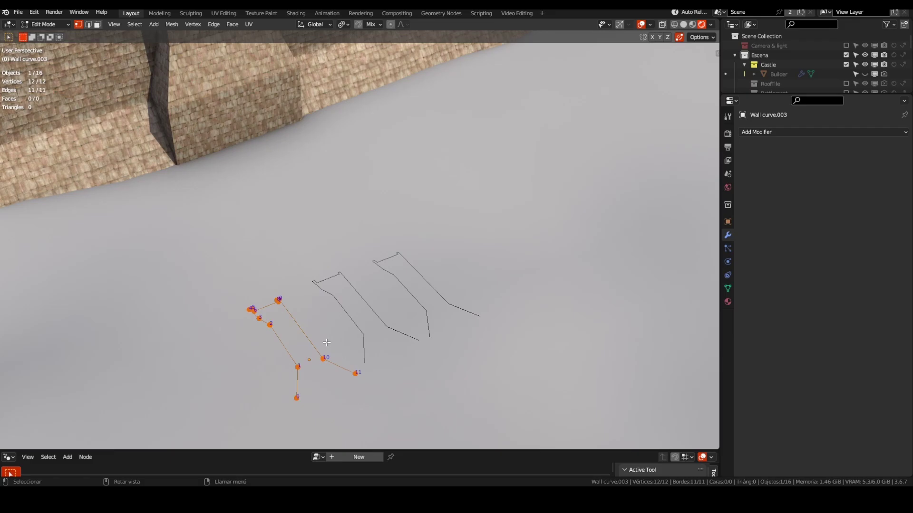
left_click(650, 24)
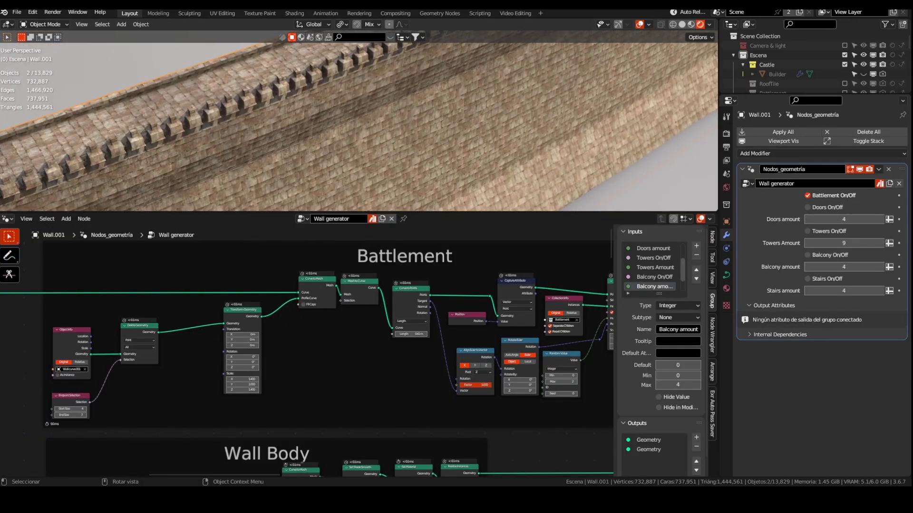
Examine the Battlement node group, following it from Object Info and Endpoint Selection through Curve to Points to Instance on Points
mouse_move(357, 106)
middle_mouse_down()
mouse_move(342, 129)
mouse_move(352, 120)
middle_mouse_up()
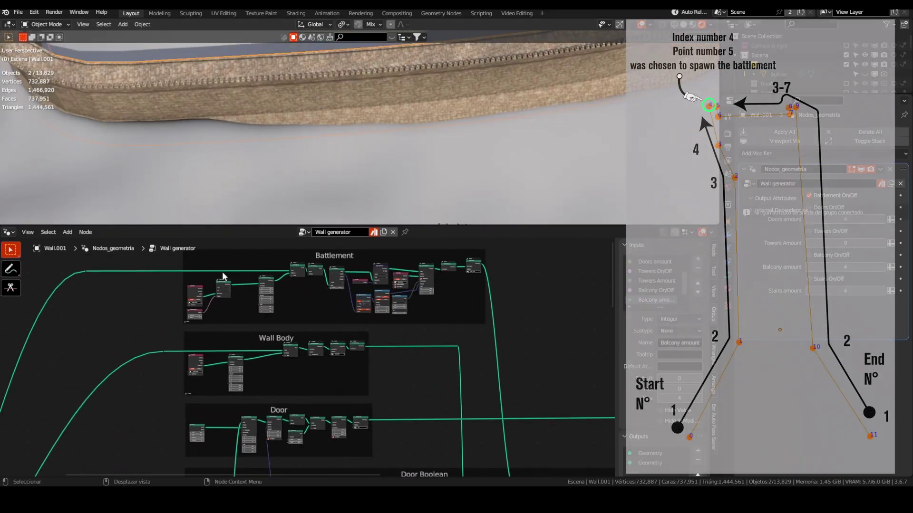
scroll(319, 309, "up", 5)
middle_click_drag(298, 307, 275, 373)
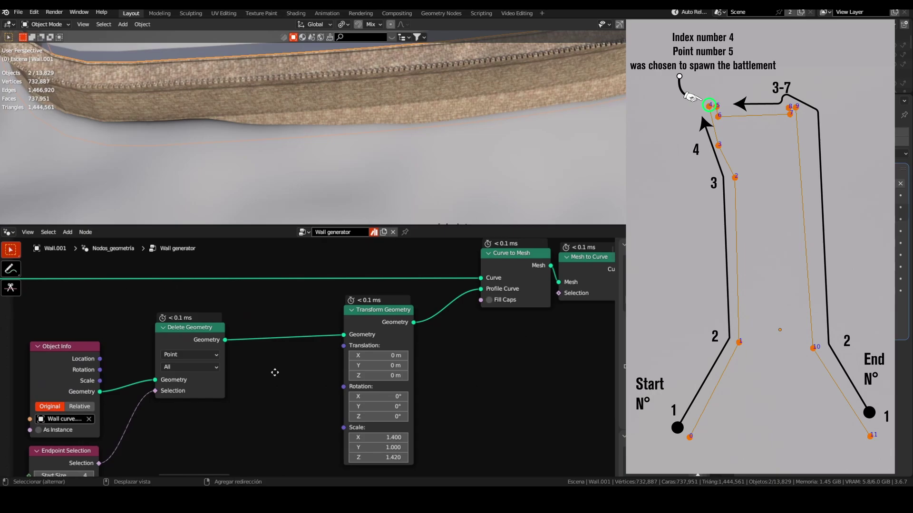
scroll(264, 356, "down", 2)
middle_click_drag(176, 431, 211, 384)
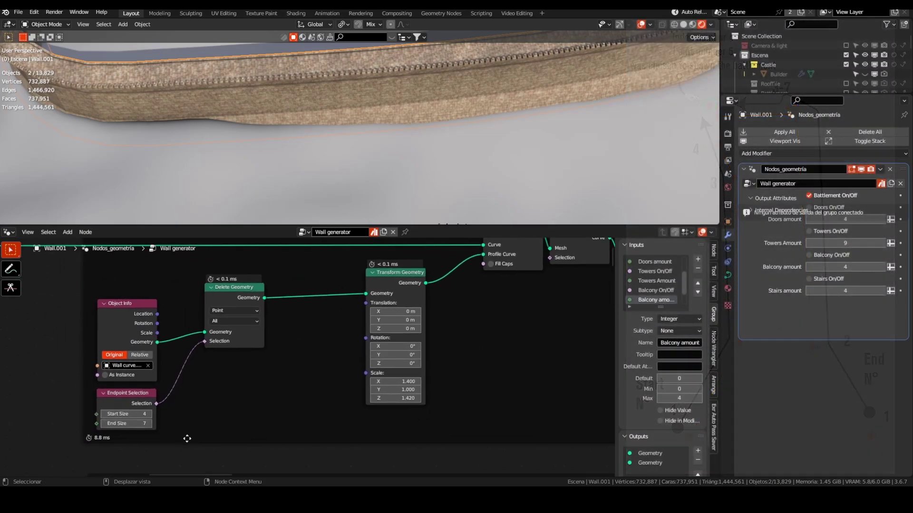
middle_click_drag(266, 275, 104, 300, "shift")
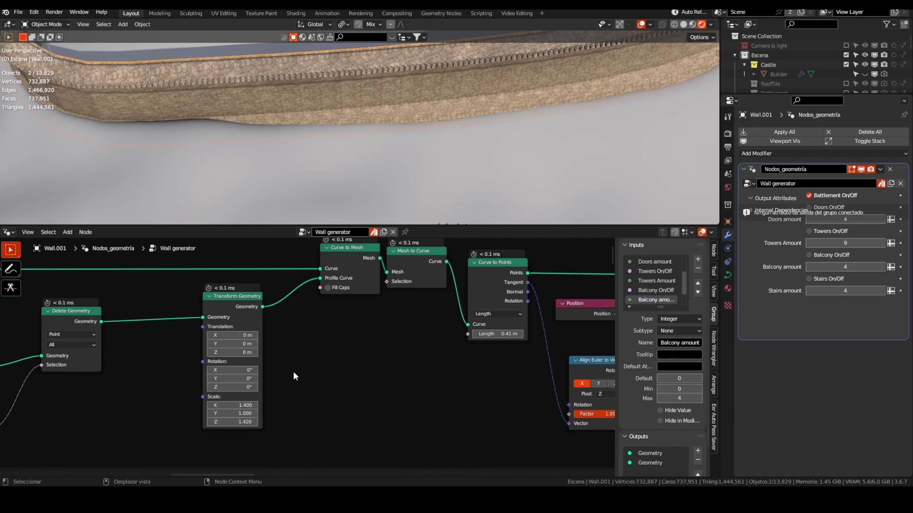
middle_click_drag(292, 379, 11, 389, "shift")
scroll(64, 355, "down", 1)
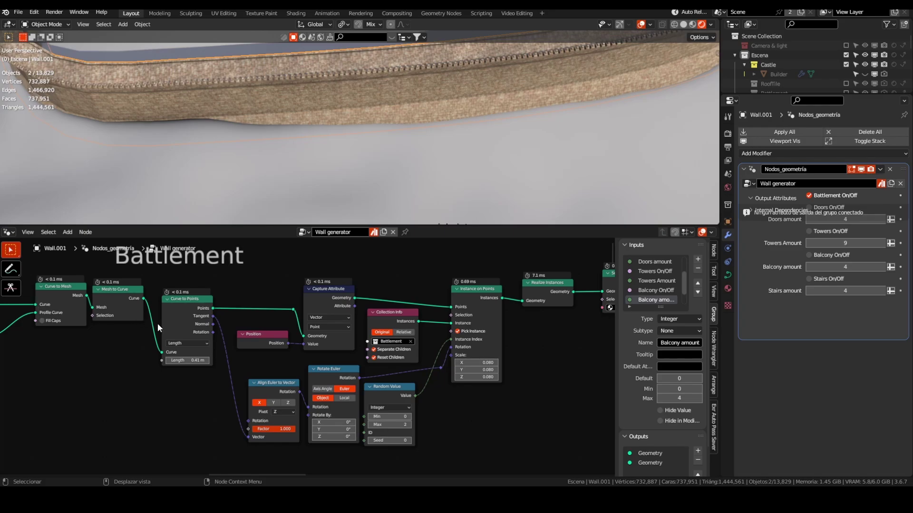
middle_click_drag(457, 375, 316, 375, "shift")
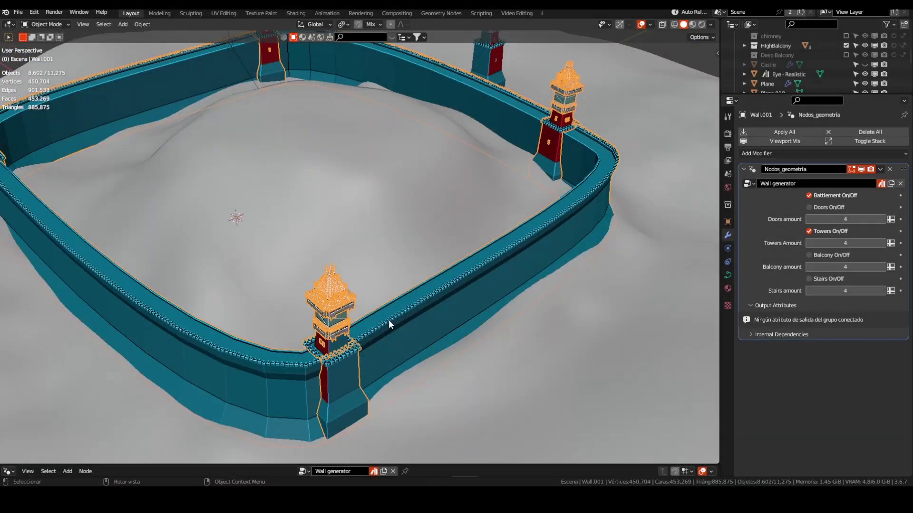
Slide the towers along the wall curve by changing the Add node's value in the Towers node group
middle_click_drag(445, 312, 381, 294)
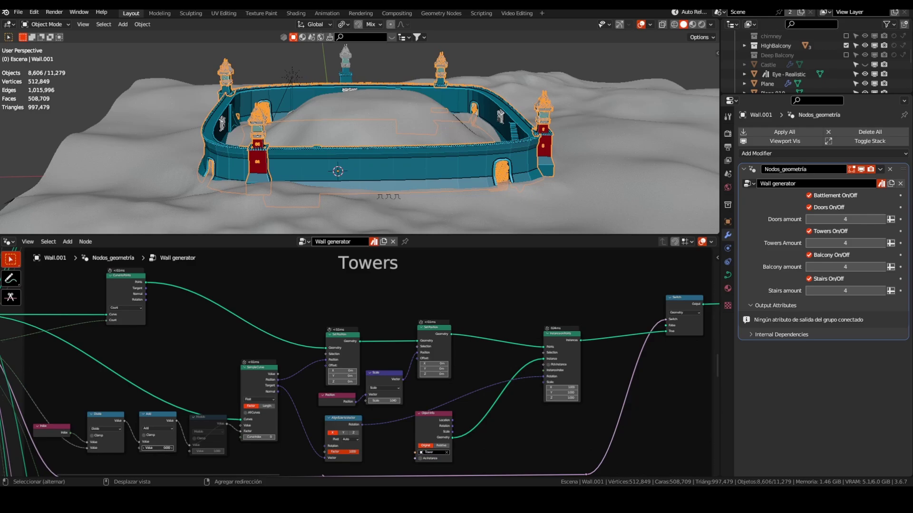
mouse_move(158, 448)
left_mouse_down()
mouse_move(181, 448)
mouse_move(159, 448)
mouse_move(167, 447)
left_mouse_up()
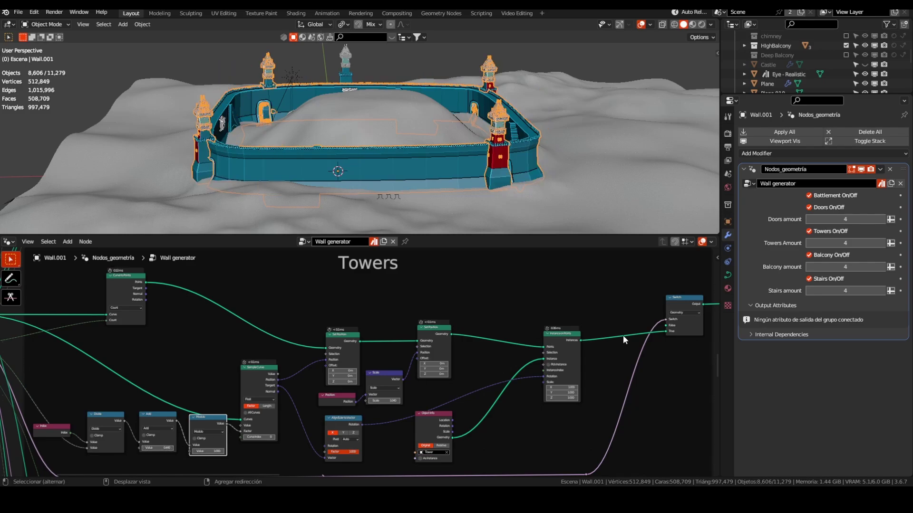
Raise the wall modifier's Towers Amount to 6 and return it to 4
left_click(882, 243)
left_click(882, 243)
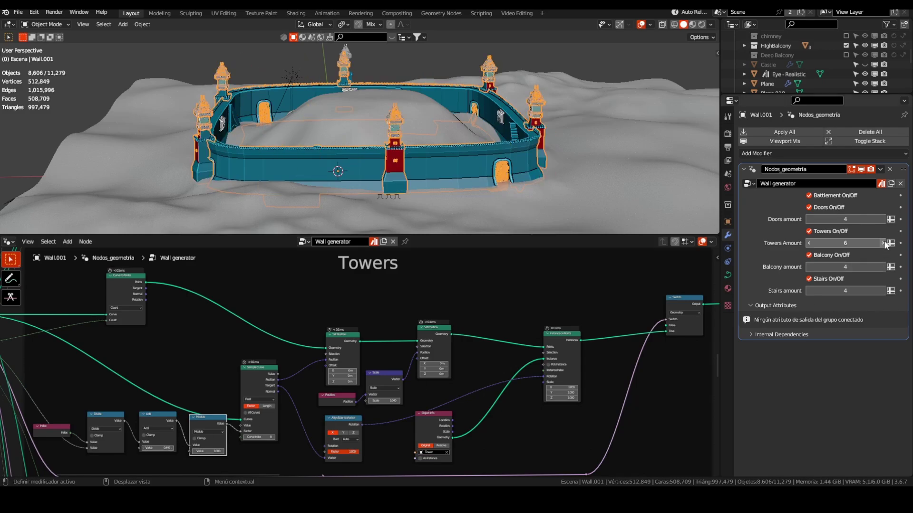
left_click(809, 246)
left_click(809, 246)
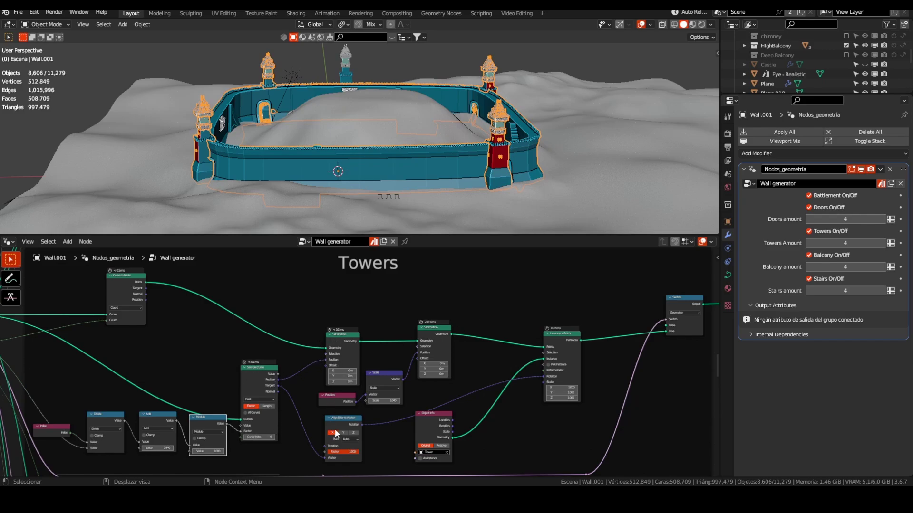
Shift the towers relative to the wall by changing the Scale node's value in the Towers node group
mouse_move(392, 405)
scroll(391, 403, "up", 1)
left_click(391, 403)
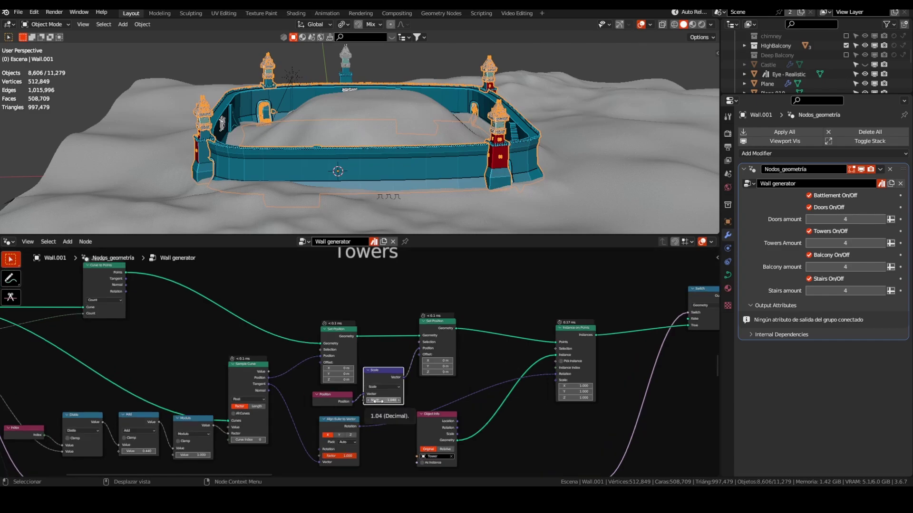
left_click_drag(378, 401, 402, 401, "shift")
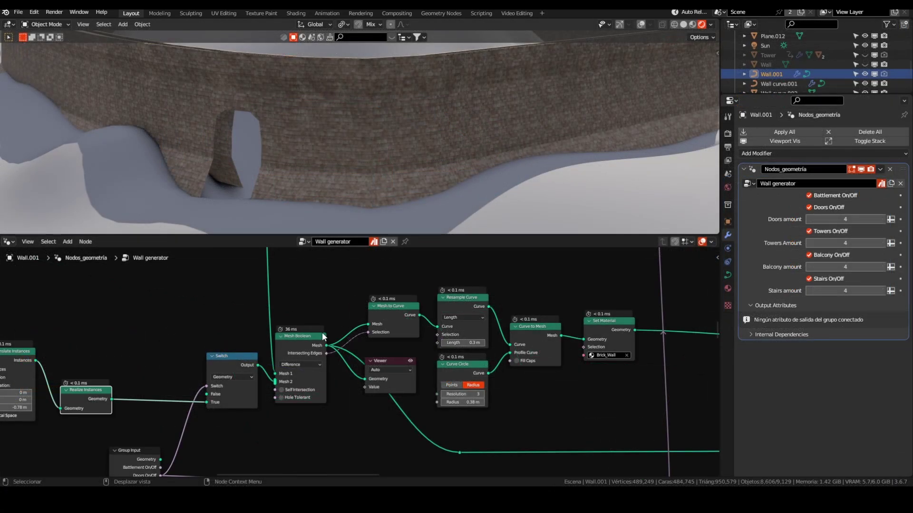
Preview the door arch in the Door Boolean node group, first at Curve to Mesh and again at Set Material
middle_click_drag(318, 309, 207, 327)
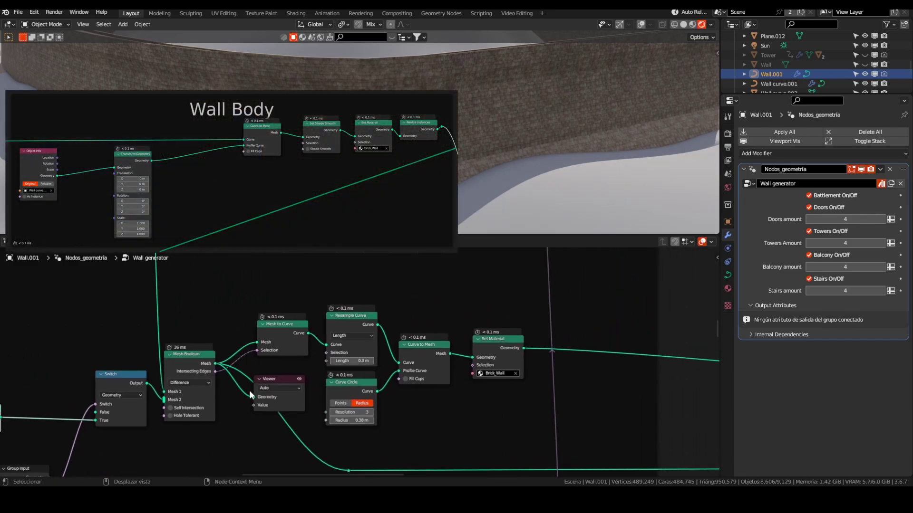
middle_click_drag(296, 414, 17, 328)
scroll(358, 348, "down", 8)
middle_click_drag(384, 355, 511, 393)
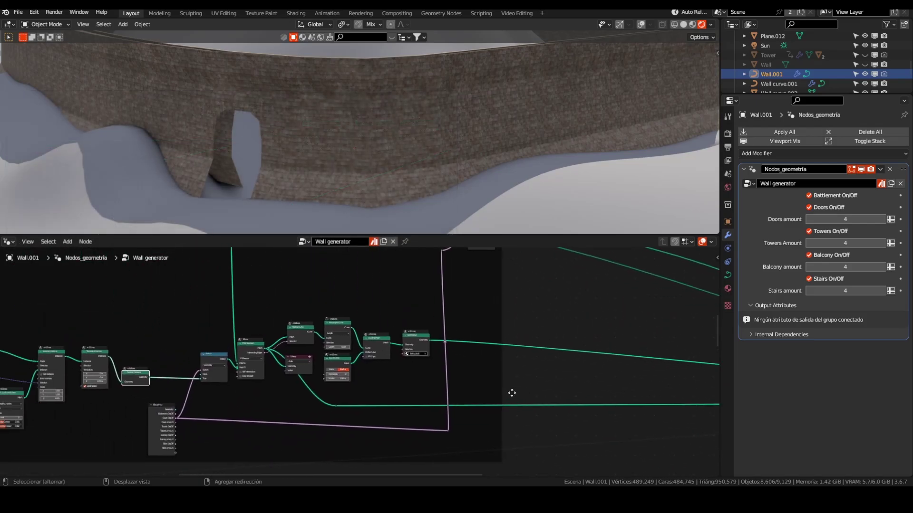
scroll(308, 333, "up", 4)
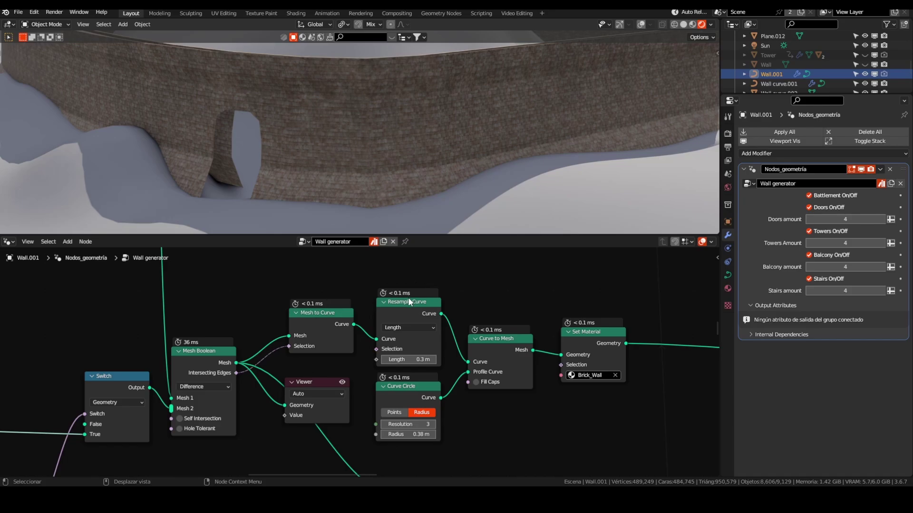
middle_click_drag(498, 287, 321, 283)
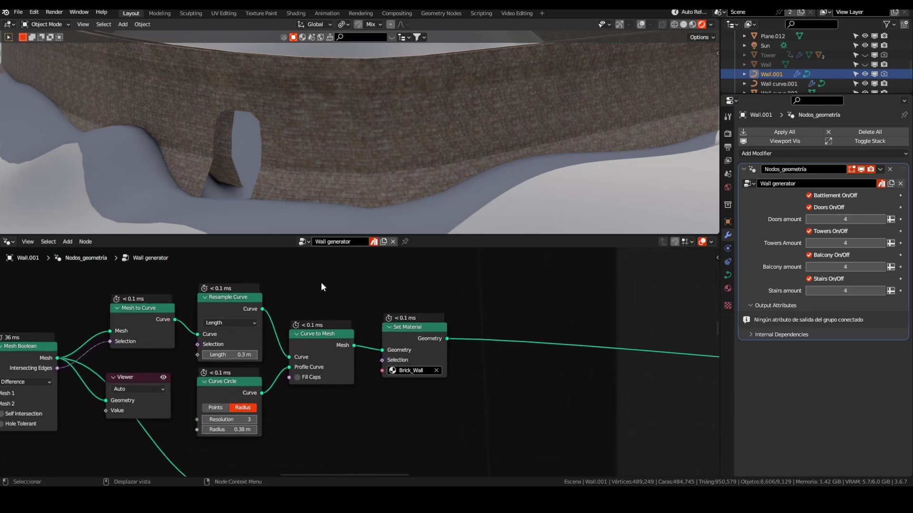
left_click(323, 342)
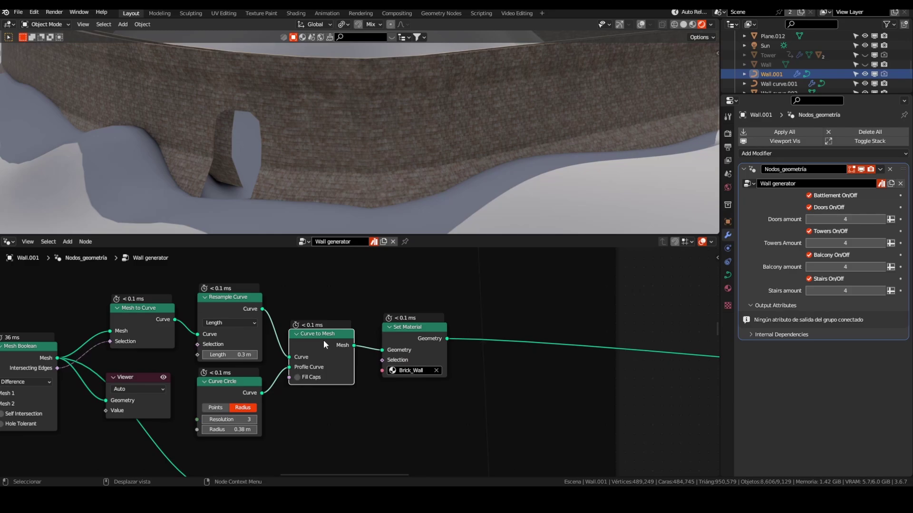
left_click(323, 340, "ctrl+shift")
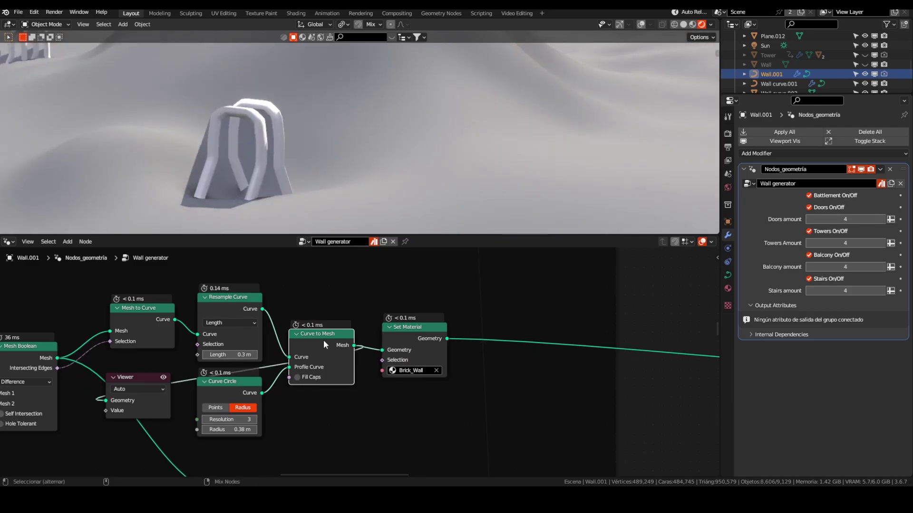
left_click(406, 336, "ctrl+shift")
Preview the node that joins all wall parts, just before the group output
scroll(453, 353, "down", 4)
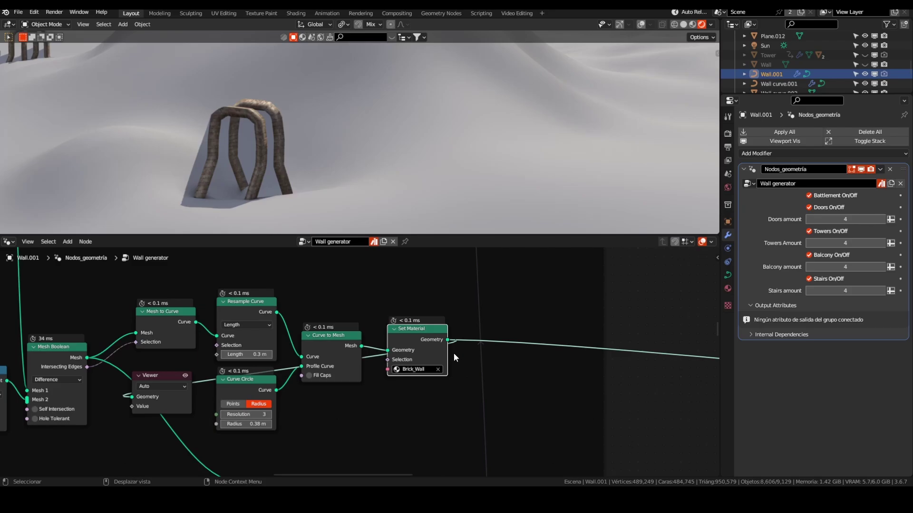
scroll(465, 358, "down", 5)
middle_click_drag(549, 359, 284, 353)
middle_click_drag(518, 374, 404, 363)
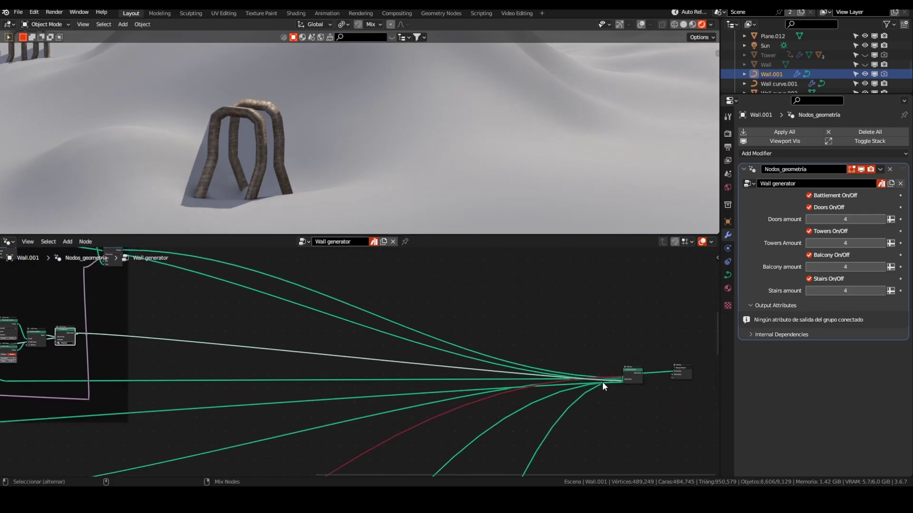
left_click(633, 379, "ctrl+shift")
Examine the Door node group, from Grid and Instance on Points through Curve to Mesh to the Iron material
middle_click_drag(245, 324, 518, 342)
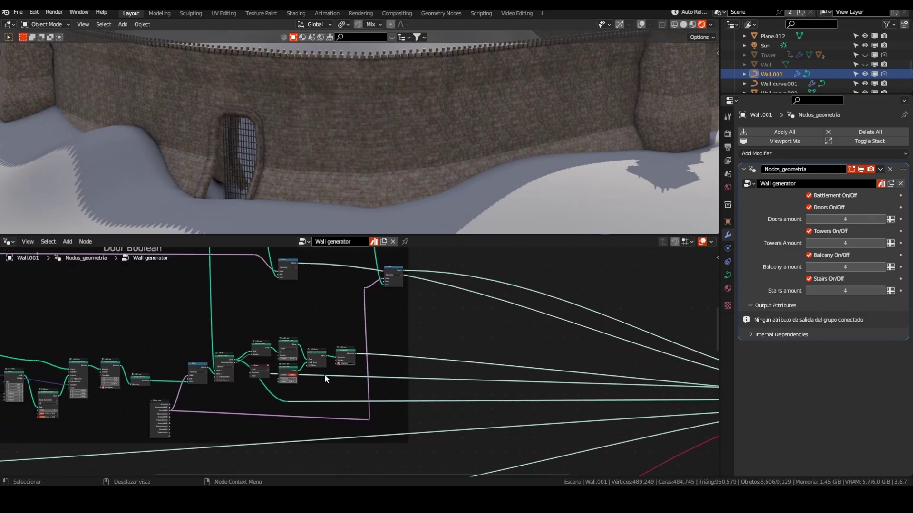
scroll(165, 354, "down", 6)
middle_click_drag(163, 355, 385, 410)
scroll(238, 291, "up", 20)
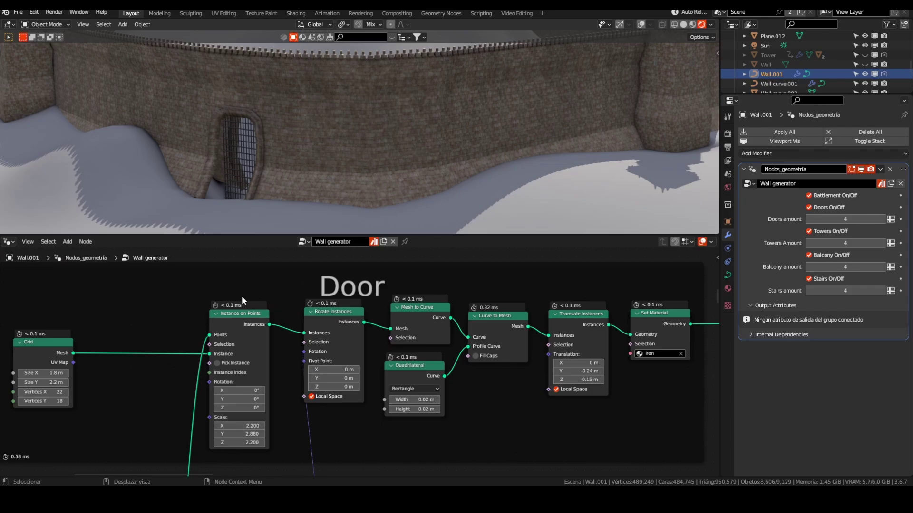
middle_click_drag(197, 333, 217, 345, "shift")
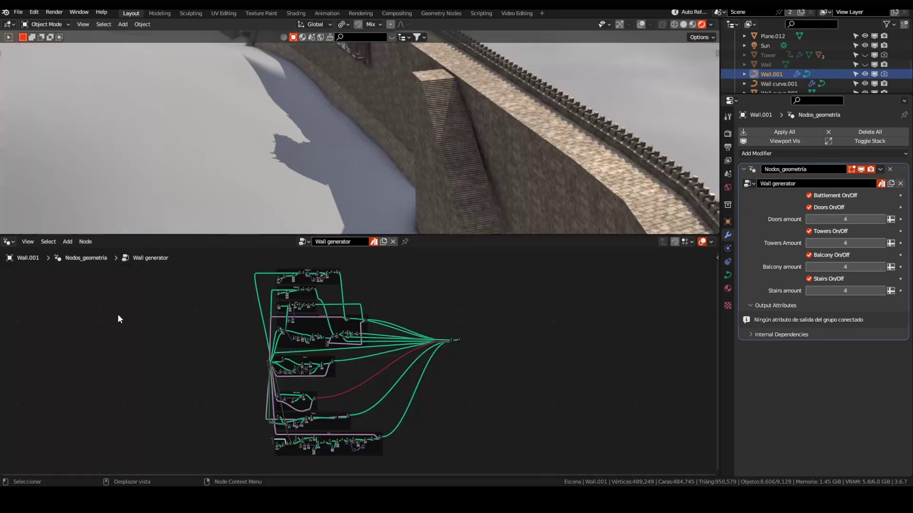
Examine the start of the Stairs node group, from Object Info and Endpoint Selection to the Move along curve node
scroll(295, 454, "up", 4)
middle_click_drag(294, 453, 218, 361)
scroll(216, 371, "up", 14)
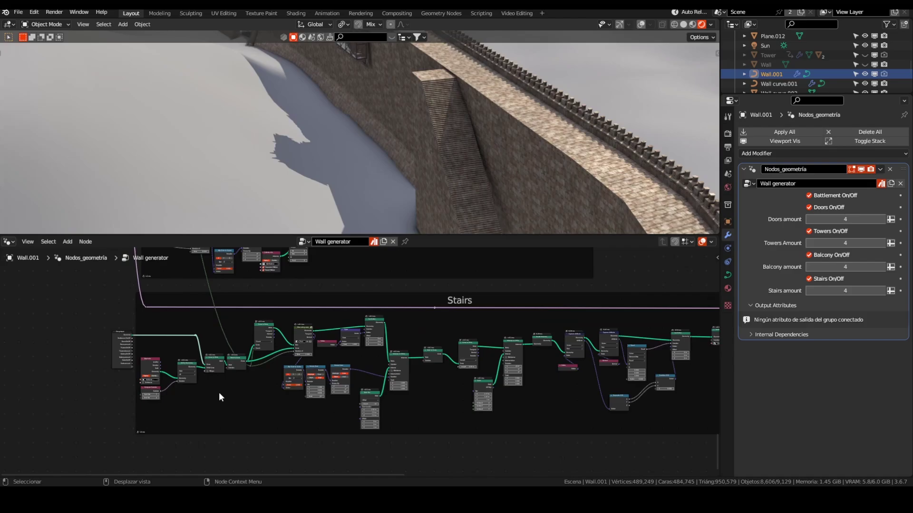
scroll(114, 341, "up", 4)
scroll(167, 324, "down", 2)
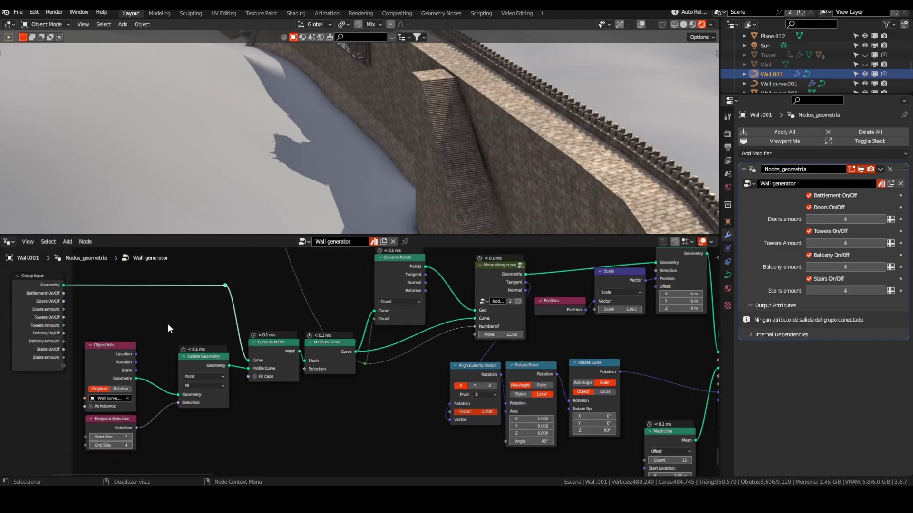
middle_click_drag(187, 301, 216, 319)
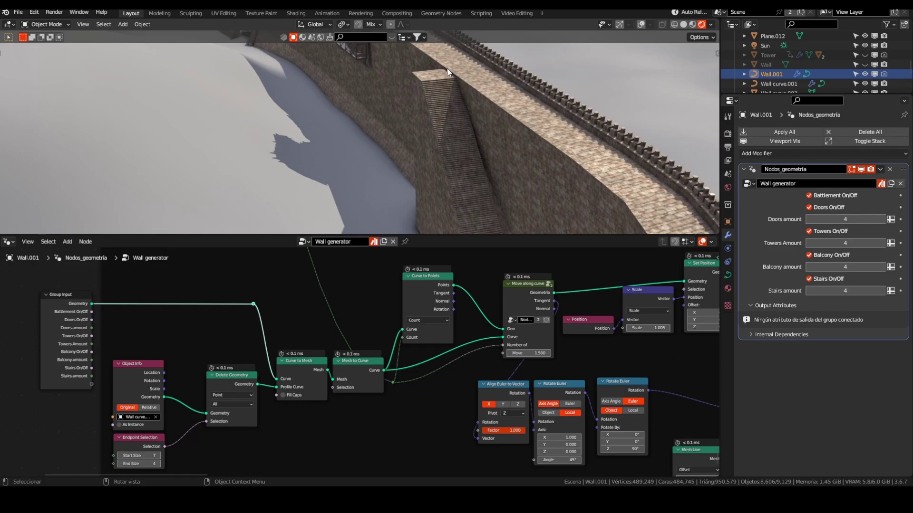
middle_click_drag(269, 369, 140, 398)
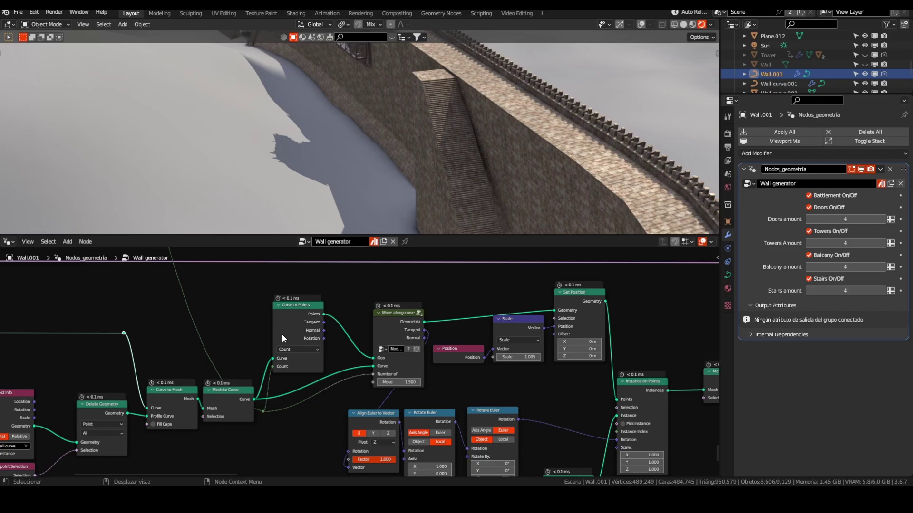
middle_click_drag(346, 347, 154, 319)
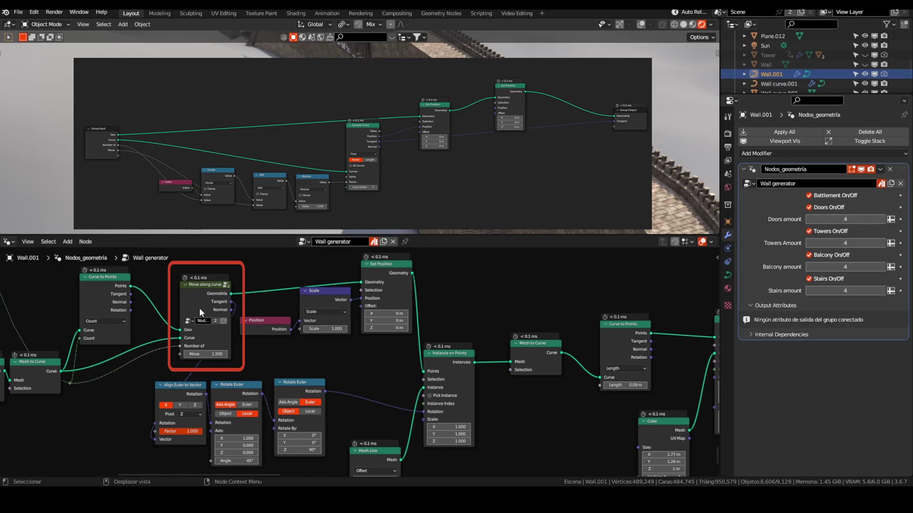
Try a lower value on the Scale node that positions the stairs in the Stairs node group, and undo it
middle_click_drag(417, 396, 317, 363)
scroll(388, 393, "down", 1)
scroll(328, 373, "down", 1)
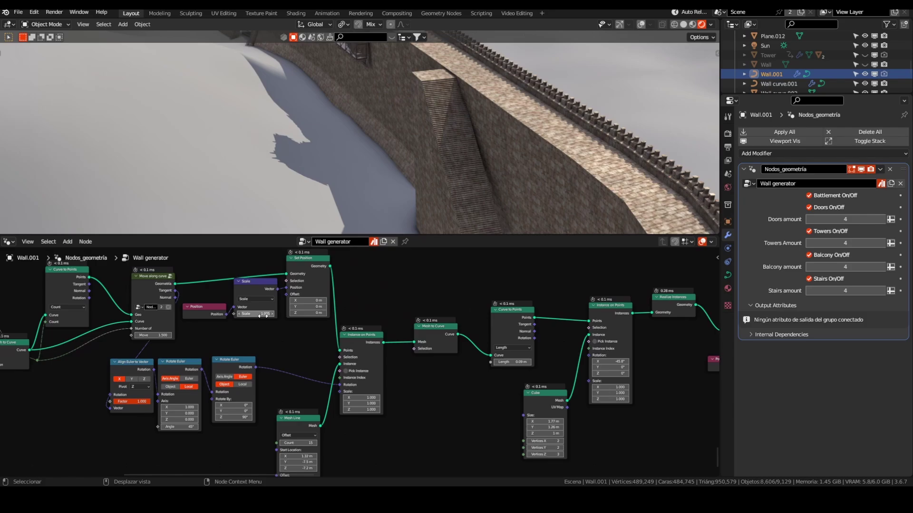
left_click_drag(263, 314, 199, 314)
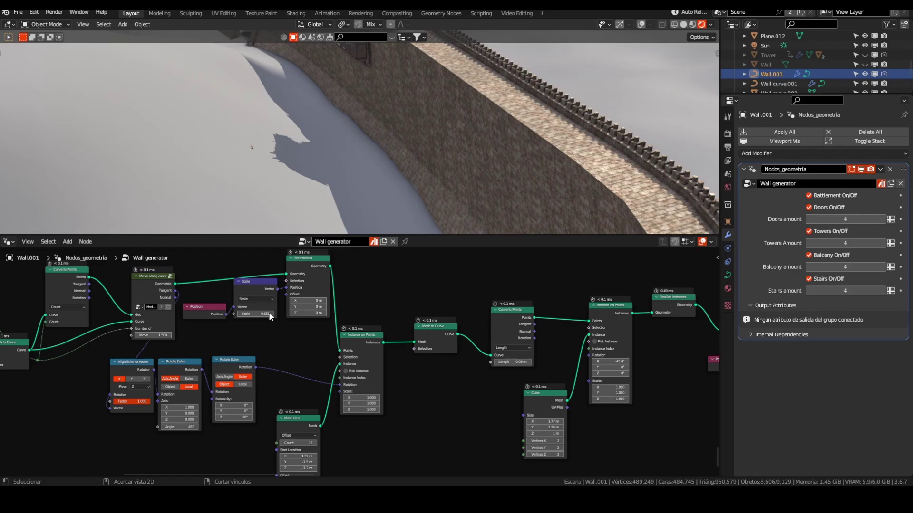
key("ctrl+z")
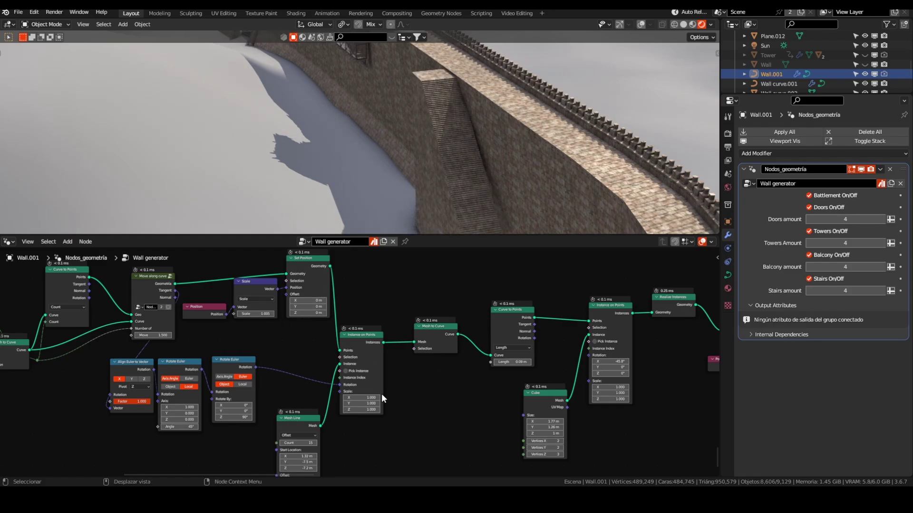
Preview the stair steps at the cube's Instance on Points node and at Realize Instances, inspecting one staircase closely
middle_click_drag(298, 441, 256, 416)
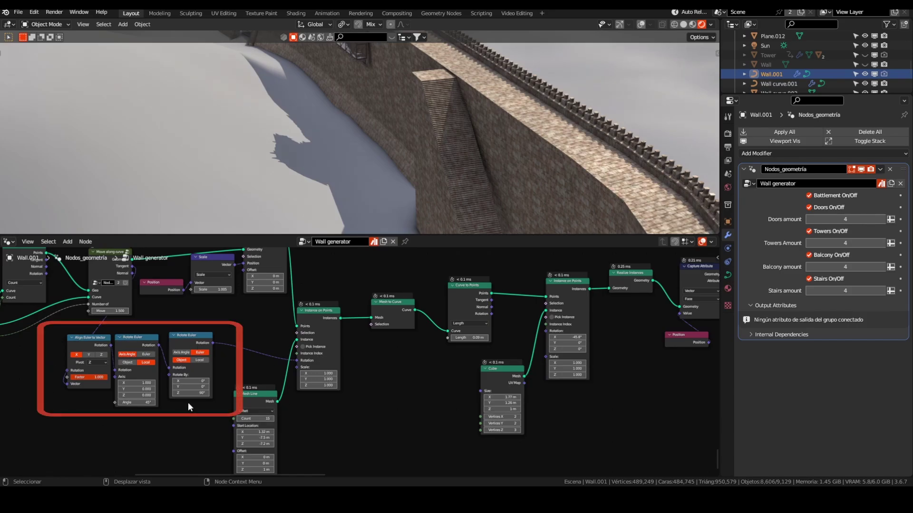
middle_click_drag(434, 353, 309, 307)
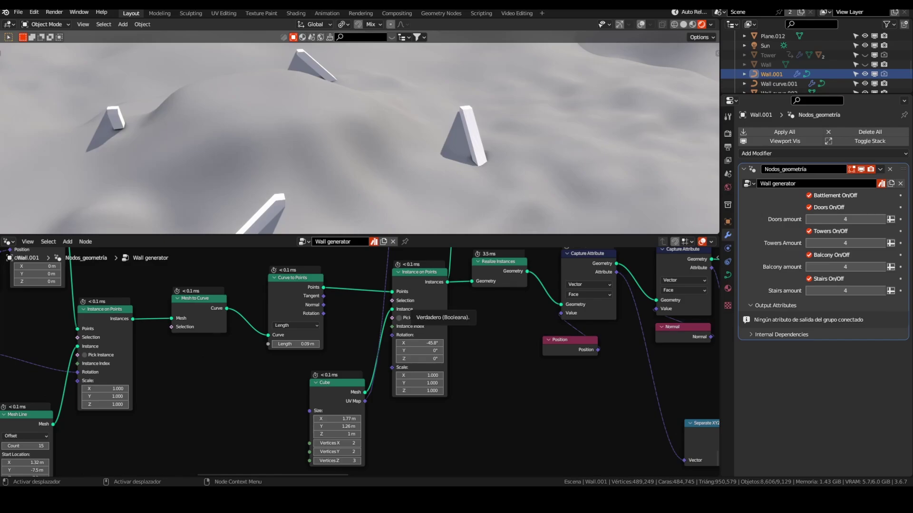
scroll(523, 143, "up", 6)
middle_click_drag(647, 105, 524, 142, "shift")
scroll(528, 124, "up", 3)
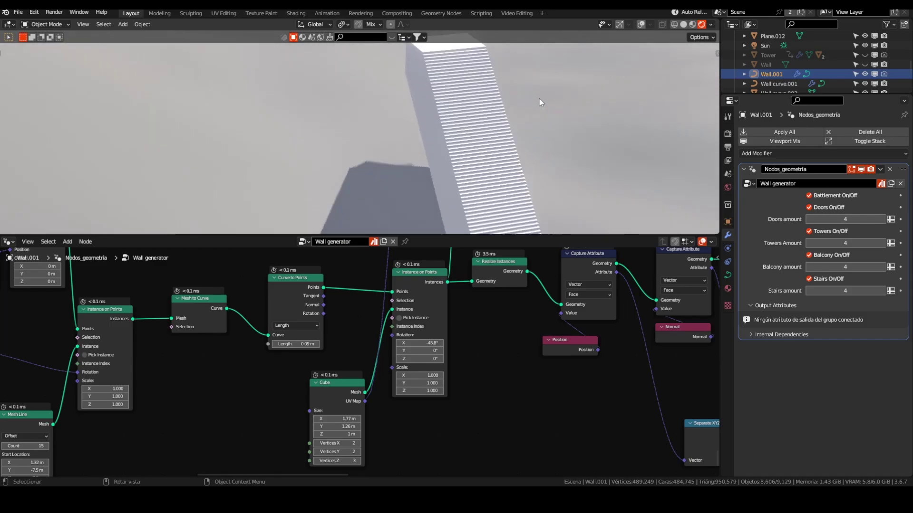
middle_click_drag(518, 344, 435, 385)
left_click(432, 327, "ctrl+shift")
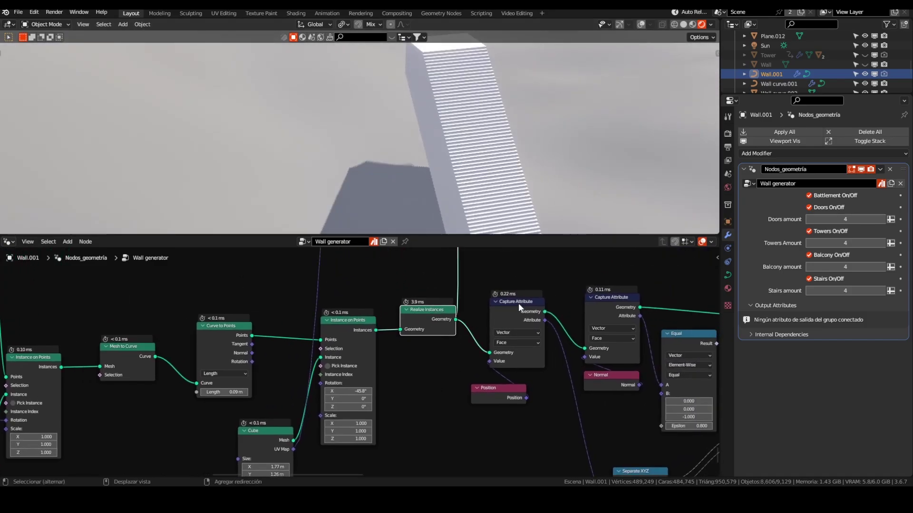
Preview the Stairs group's Set Position output, which is driven by the captured position and normal, and inspect the staircase base
middle_click_drag(510, 306, 350, 316, "shift")
scroll(380, 335, "down", 4)
middle_click_drag(432, 347, 388, 329, "shift")
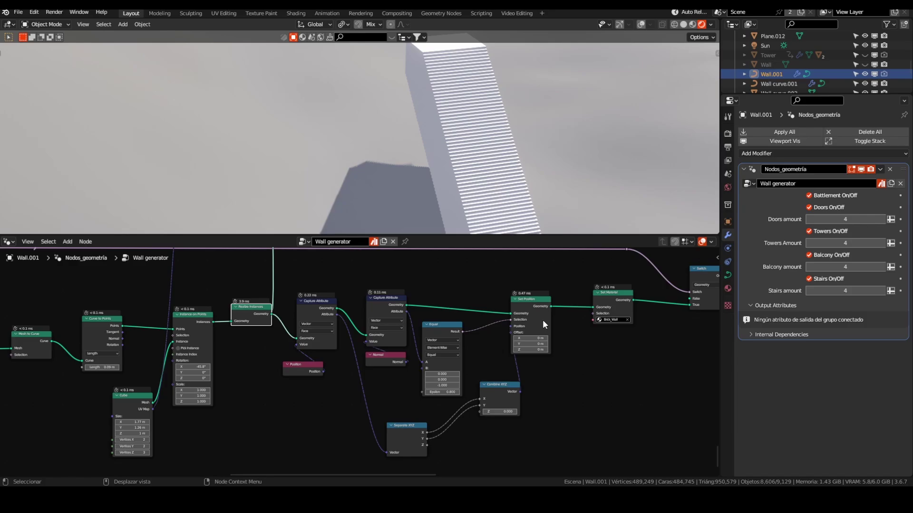
left_click(532, 297, "ctrl+shift")
middle_click_drag(436, 123, 395, 174)
scroll(395, 174, "up", 2)
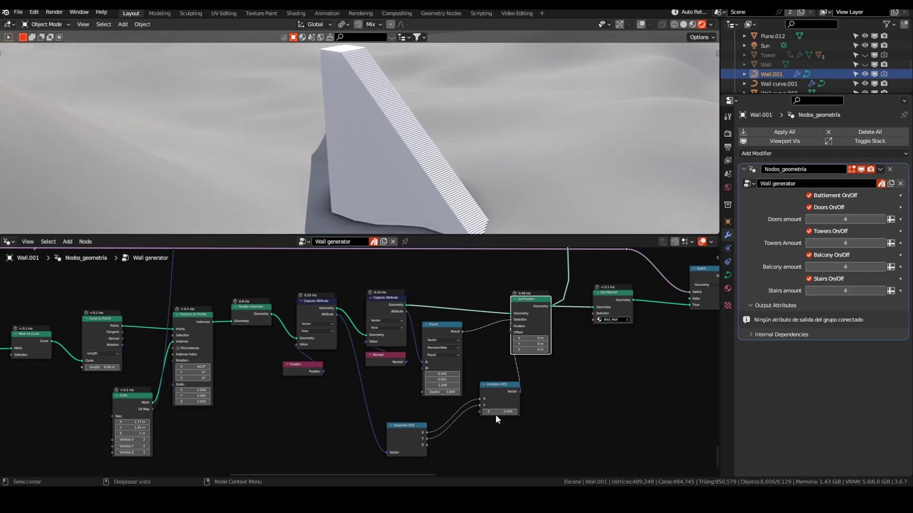
middle_click_drag(397, 188, 366, 168)
Turn on the viewport overlays to inspect the stair geometry and return to the rendered view without overlays
key("shift+alt+z")
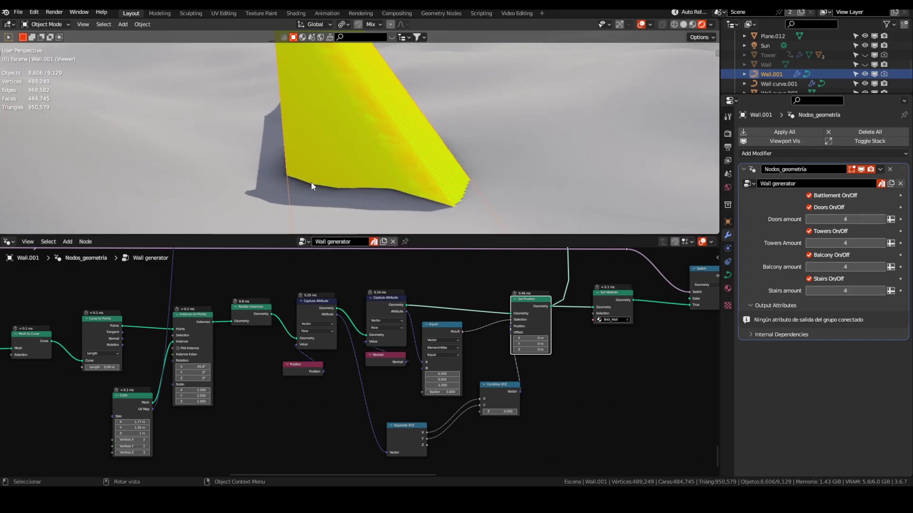
key("z")
left_click(379, 97)
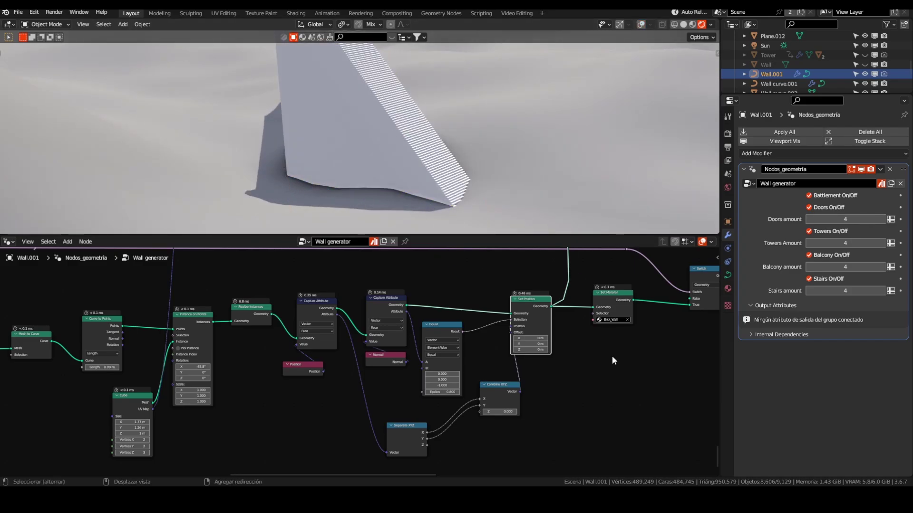
Preview the Set Material node at the end of the Stairs group and view the whole textured staircase
middle_click_drag(587, 369, 506, 381)
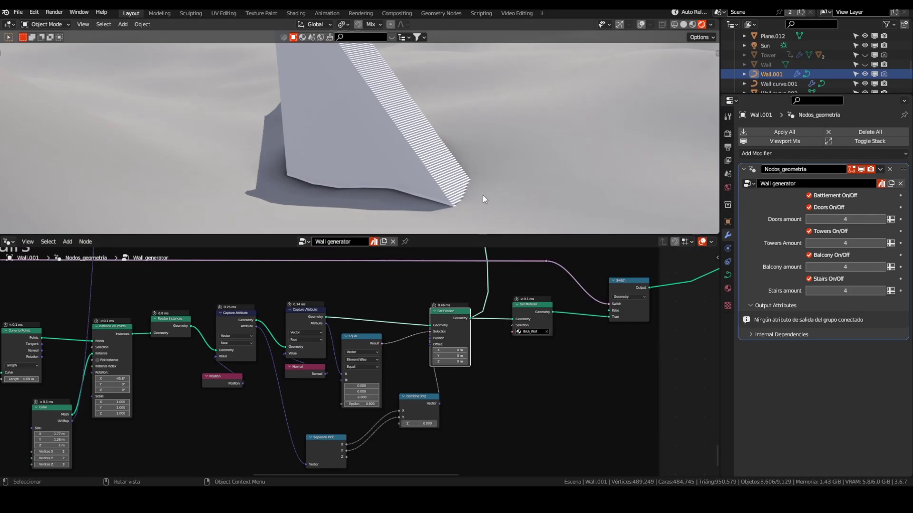
middle_click_drag(537, 323, 455, 358)
left_click(456, 358, "ctrl+shift")
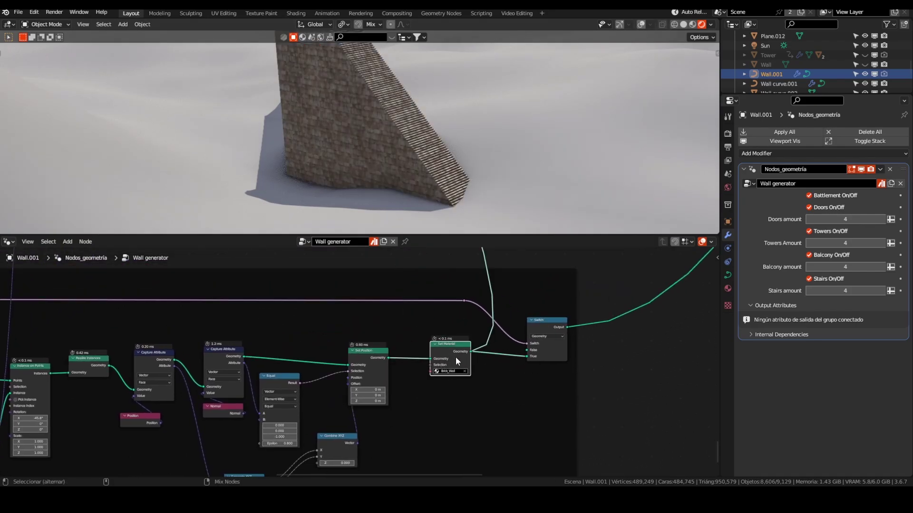
scroll(390, 109, "down", 3)
middle_click_drag(389, 109, 345, 182, "shift")
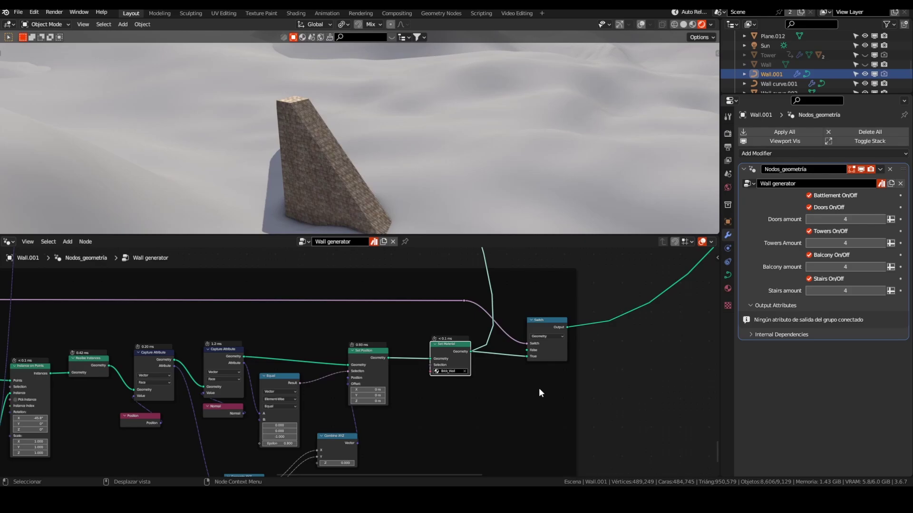
Return the preview from the stairs to the complete wall by viewing the last node before the group output
scroll(526, 364, "down", 1)
middle_click_drag(538, 353, 455, 378)
scroll(456, 377, "down", 2)
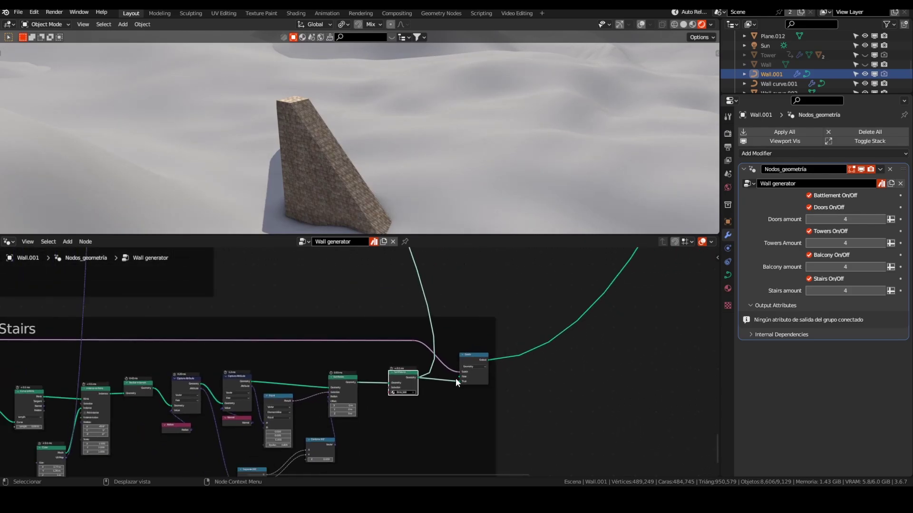
scroll(456, 379, "down", 1)
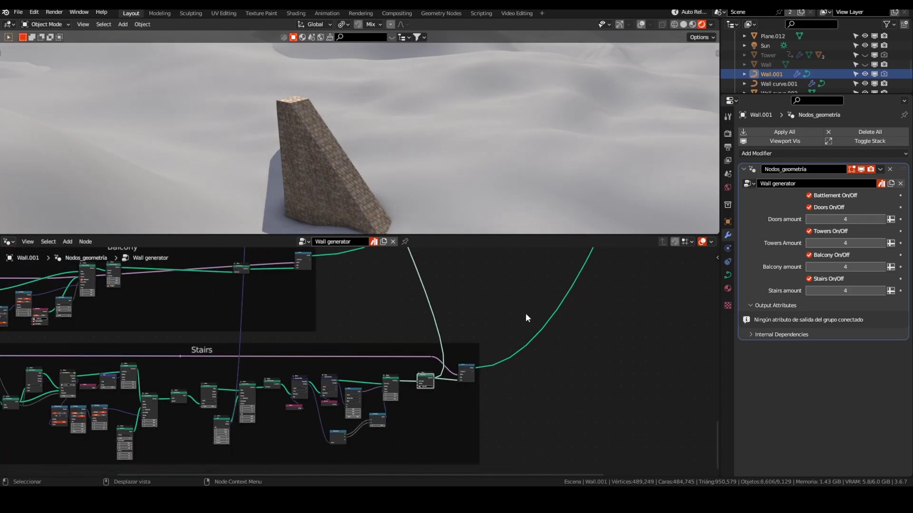
scroll(526, 316, "down", 7)
middle_click_drag(570, 285, 441, 418)
middle_click_drag(470, 322, 370, 431)
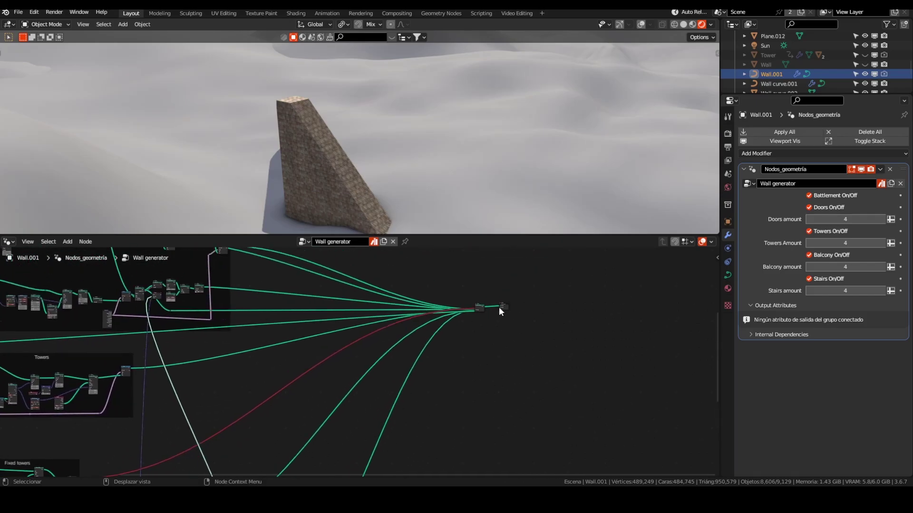
left_click(481, 309, "ctrl+shift")
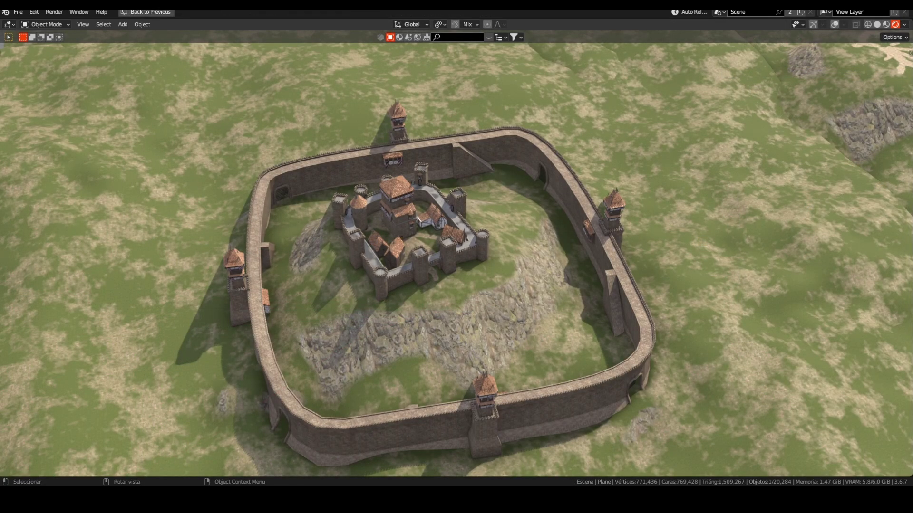
Inspect the finished scene in the enlarged rendered viewport, moving in on the castle inside the wall
middle_click_drag(631, 344, 400, 259)
scroll(379, 240, "up", 10)
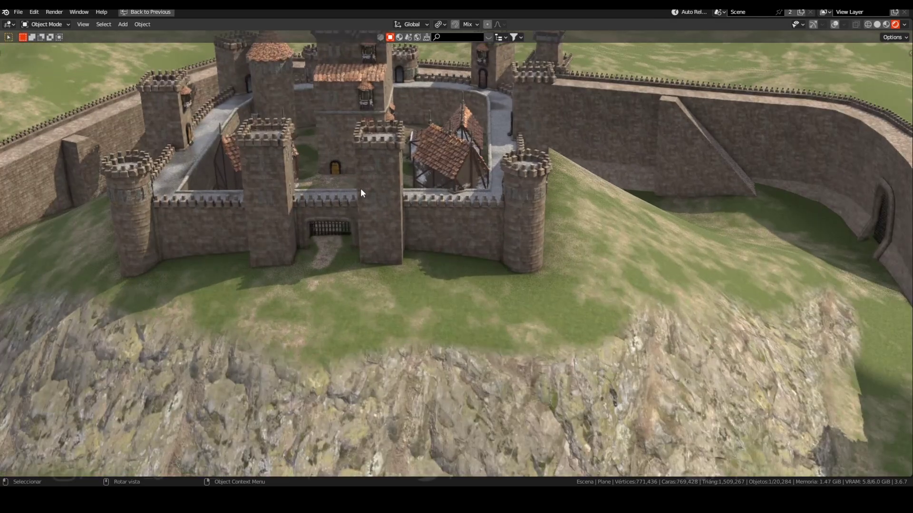
middle_click_drag(360, 188, 478, 317, "shift")
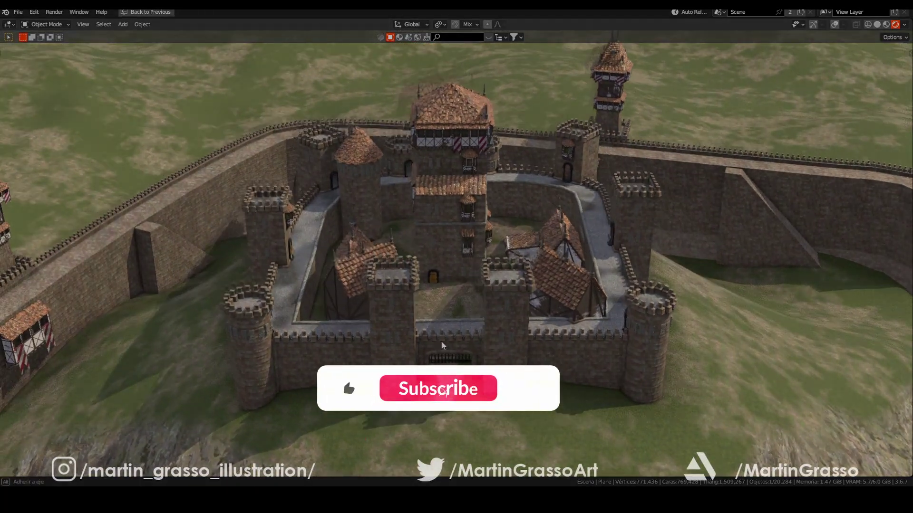